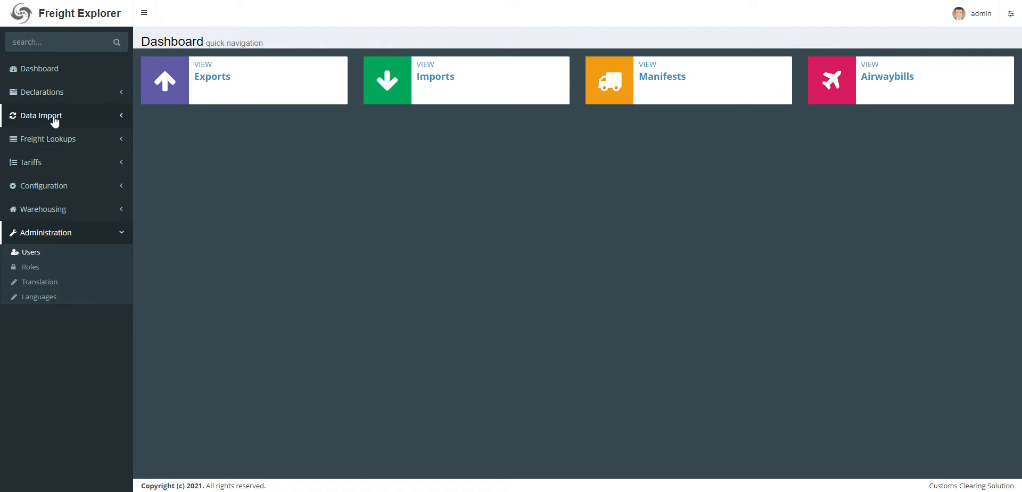
Open the list of files used for data import.
click(54, 117)
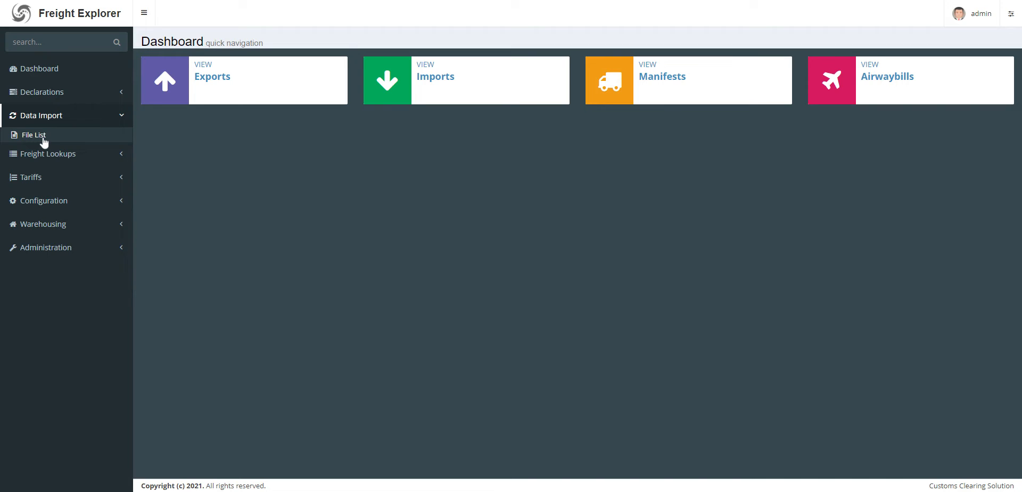
click(36, 118)
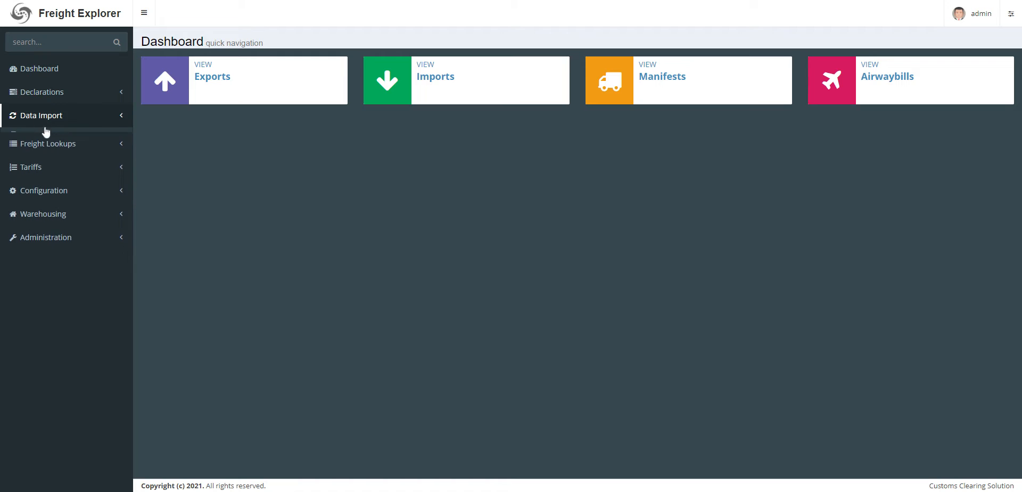
click(35, 120)
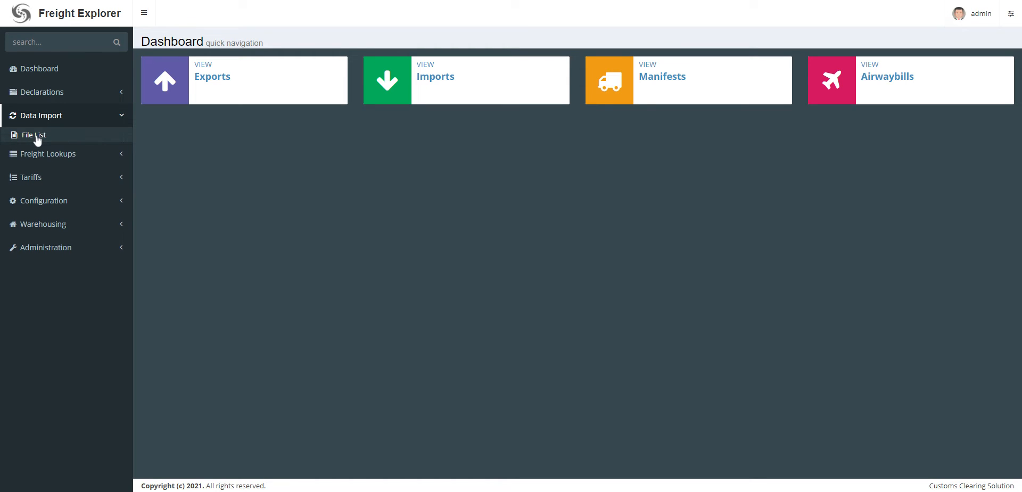
click(36, 136)
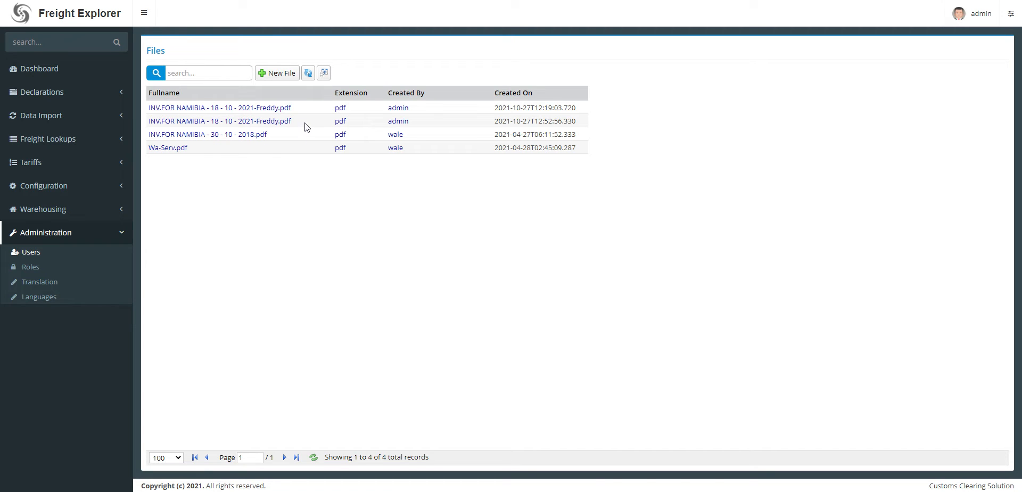
Create a new file record, attach the Namibia invoice PDF dated 18 - 10 - 2021, and save it while keeping the record open.
click(276, 73)
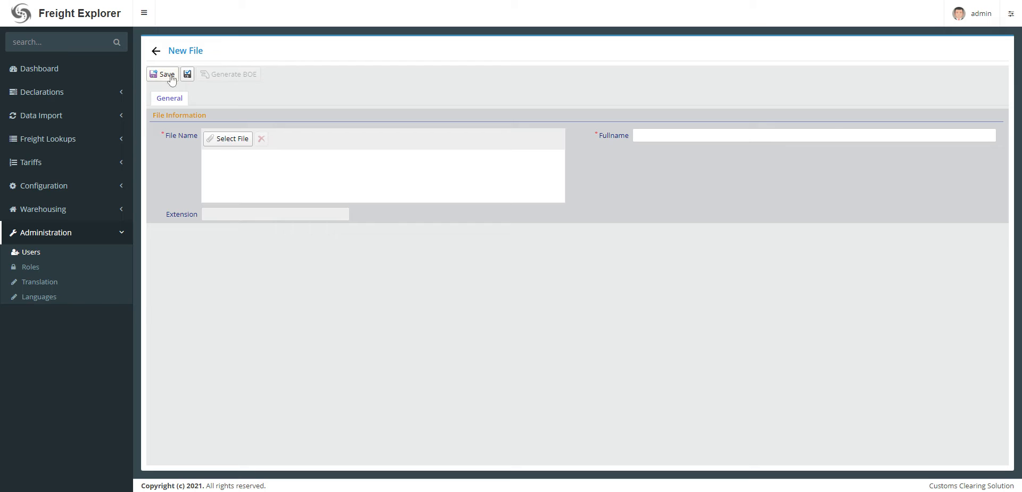
click(156, 52)
click(276, 72)
double_click(276, 236)
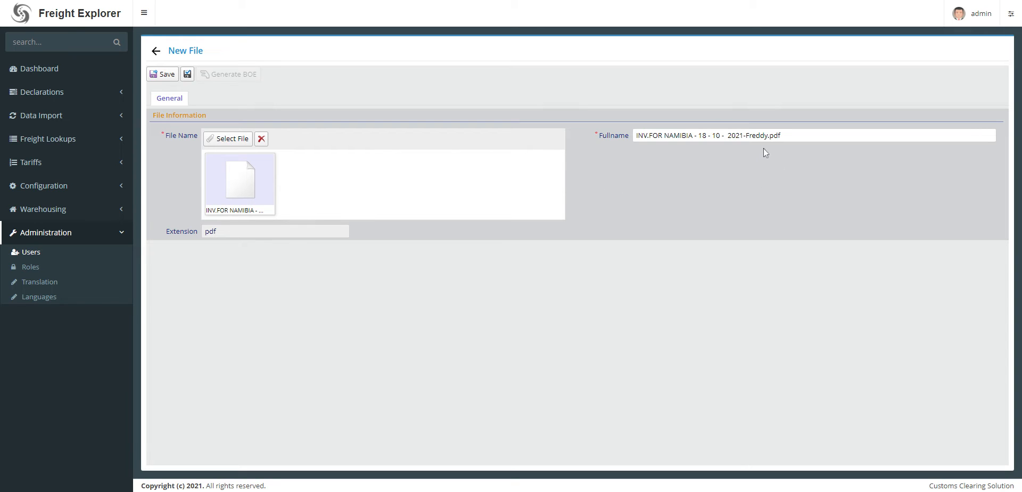
click(187, 75)
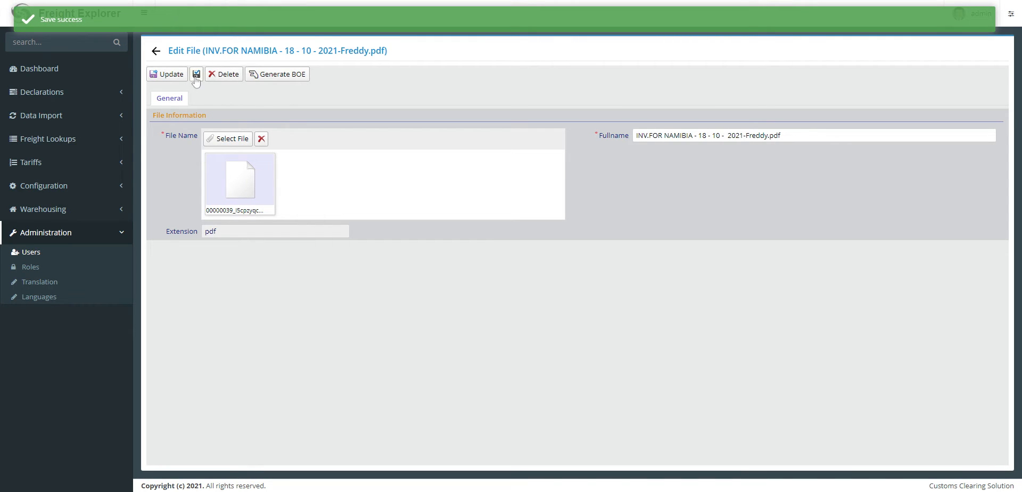
Start generating a BOE from the saved invoice file, with the reference "Screen cast test".
click(283, 81)
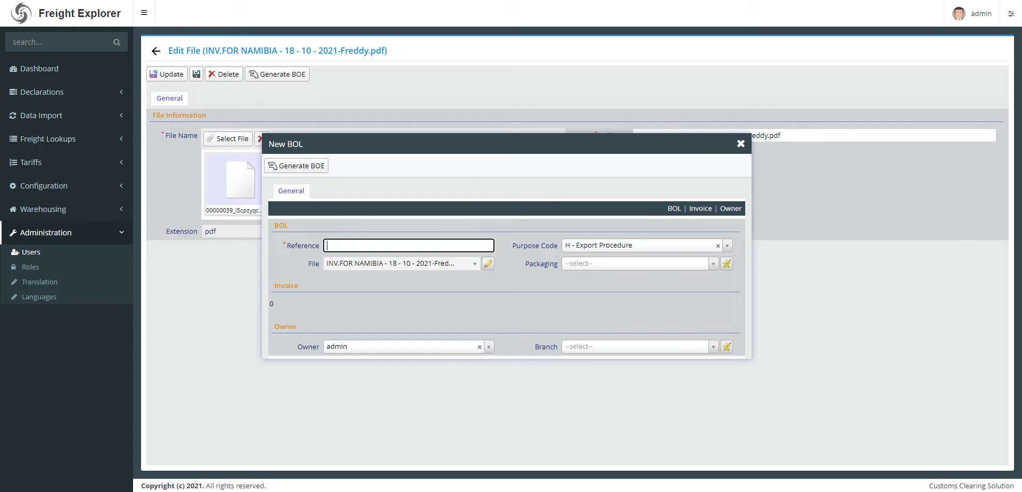
text(T)
text(Screen ca)
text(st test)
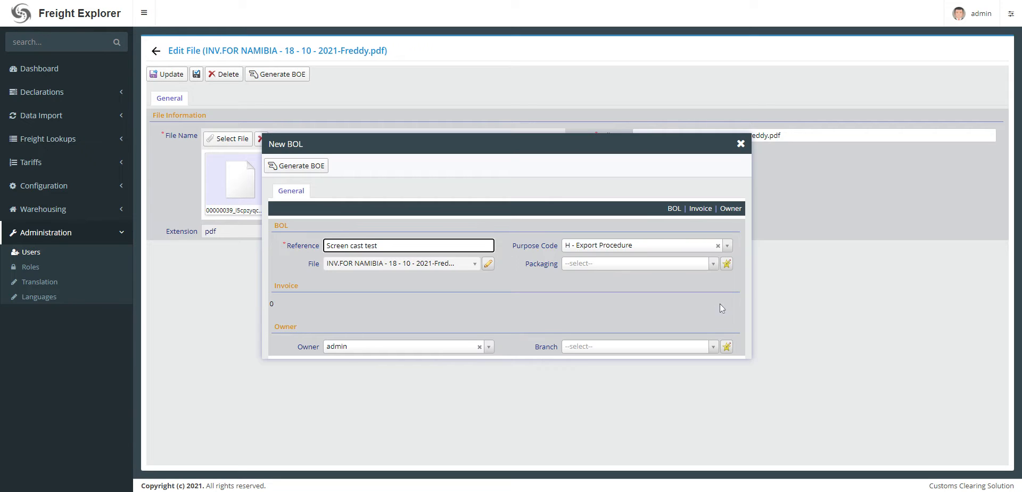
Set the packaging to Package and the branch to JOHANNESBURG, and generate the BOE.
click(598, 264)
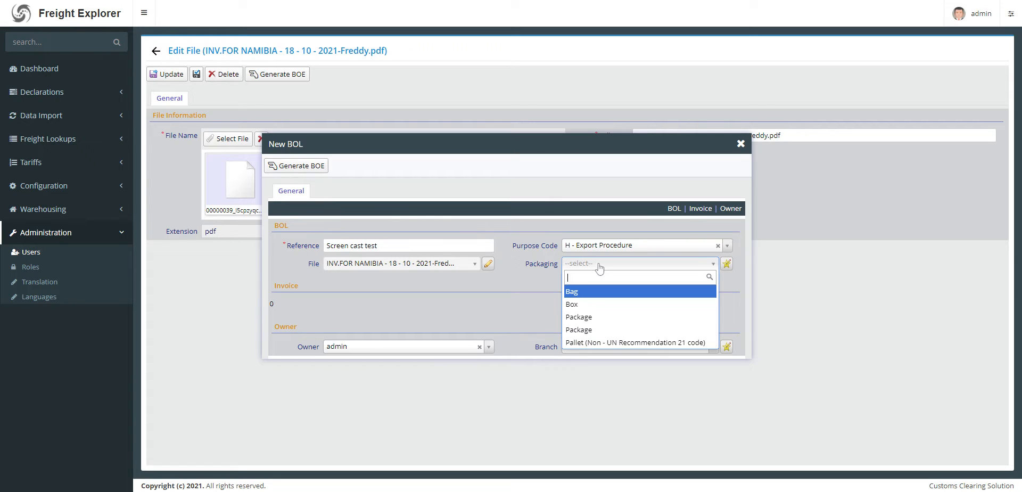
click(582, 318)
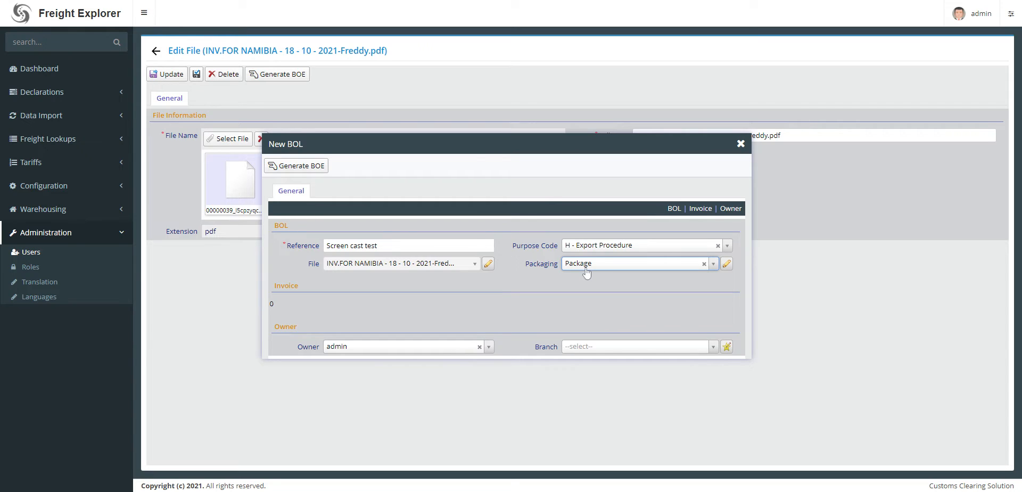
click(583, 347)
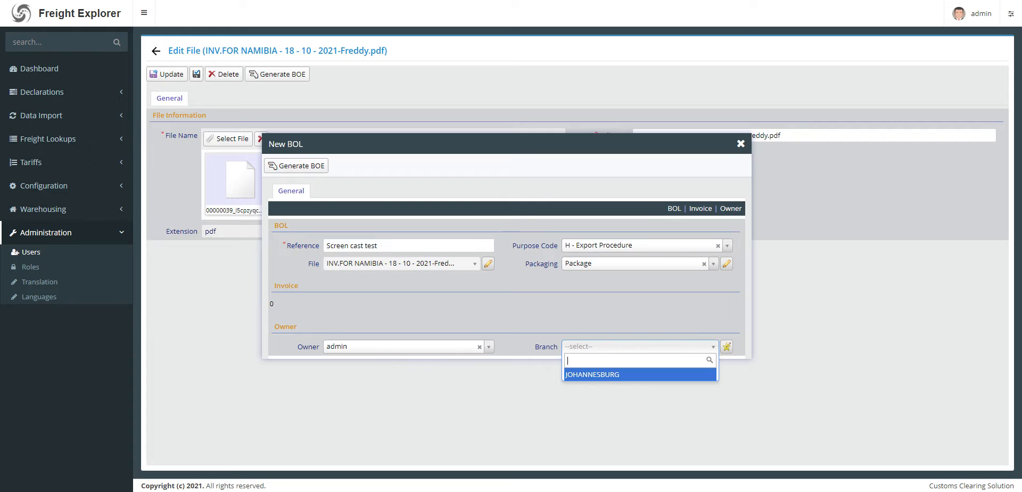
click(585, 376)
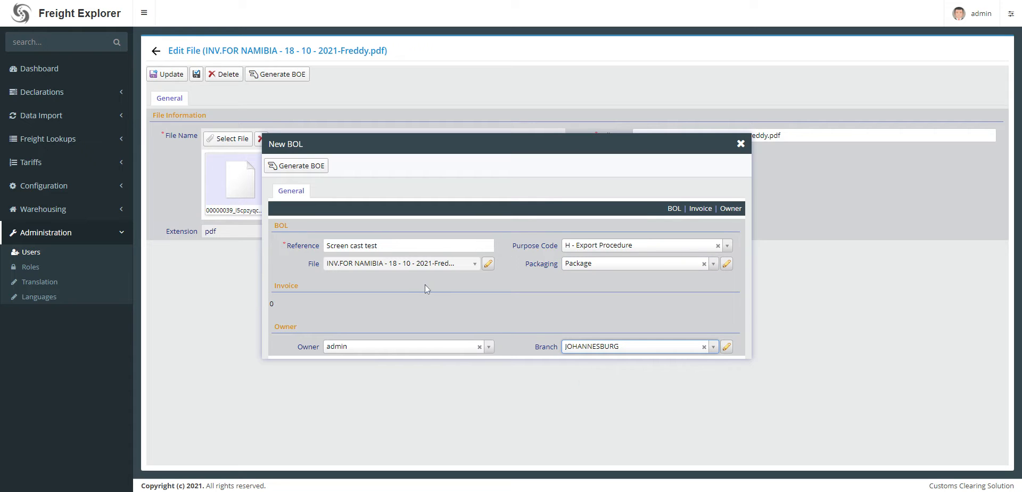
click(290, 166)
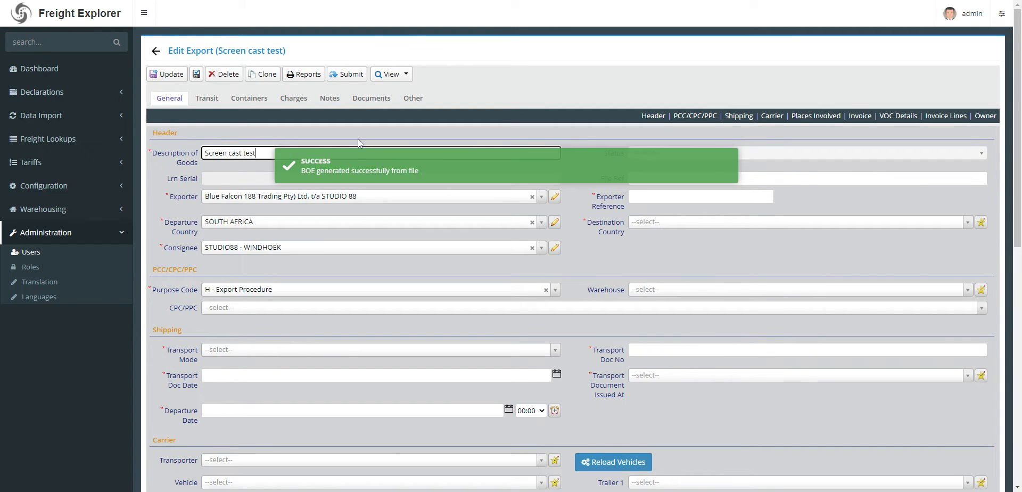
Enter SCT01 as the exporter reference of the generated export and copy that value.
click(438, 179)
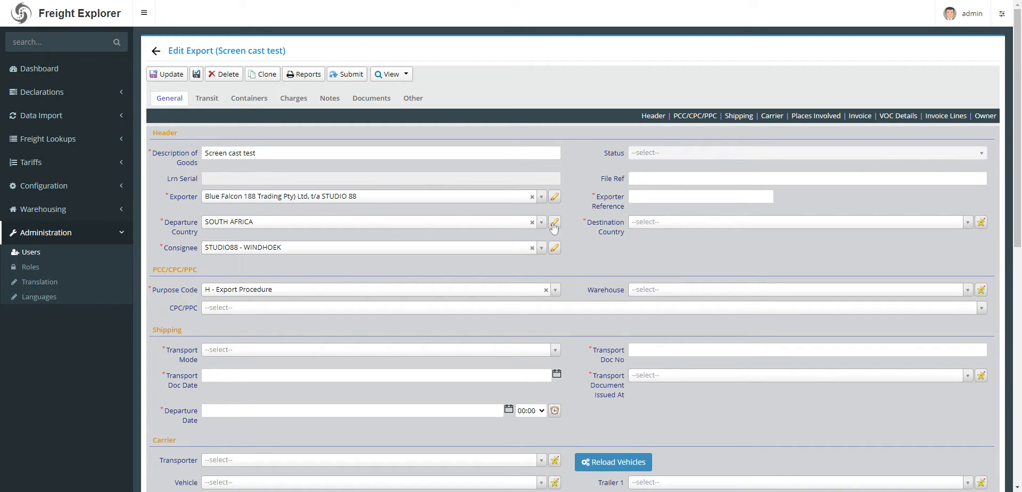
click(656, 203)
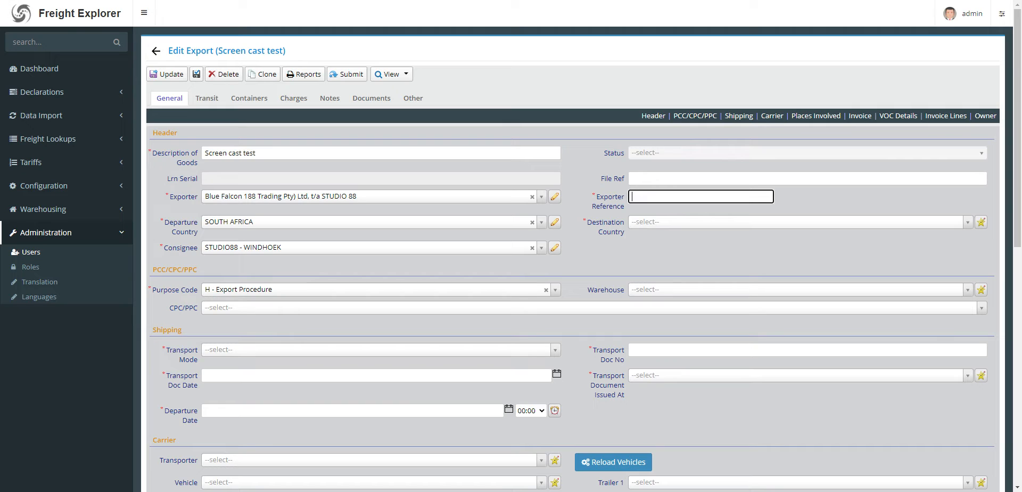
text(SCT01)
drag(655, 201, 601, 205)
key(ctrl+c)
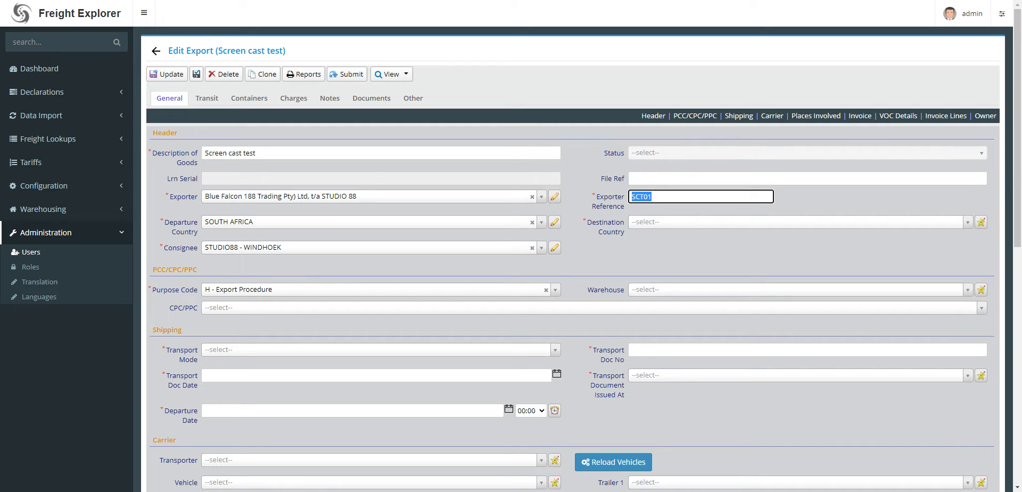
click(658, 197)
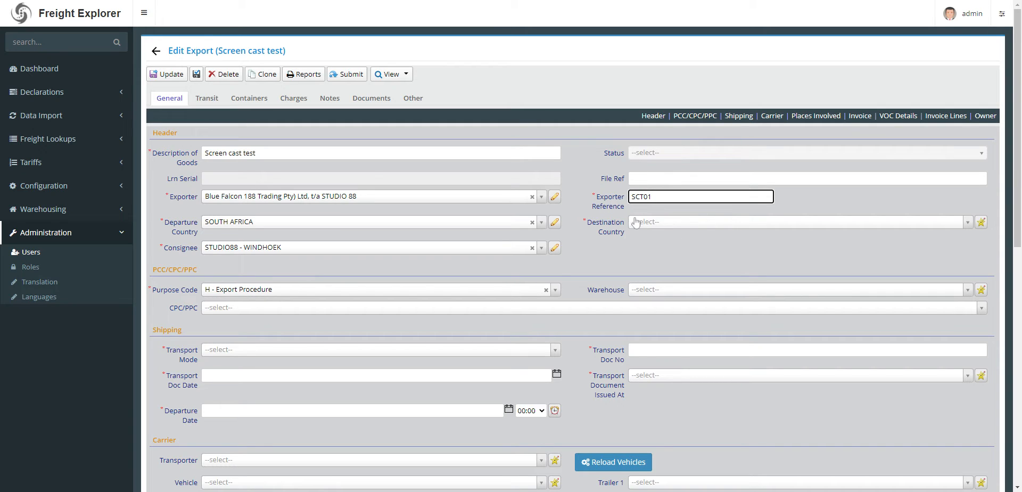
Set the export's destination country to NAMIBIA.
click(651, 223)
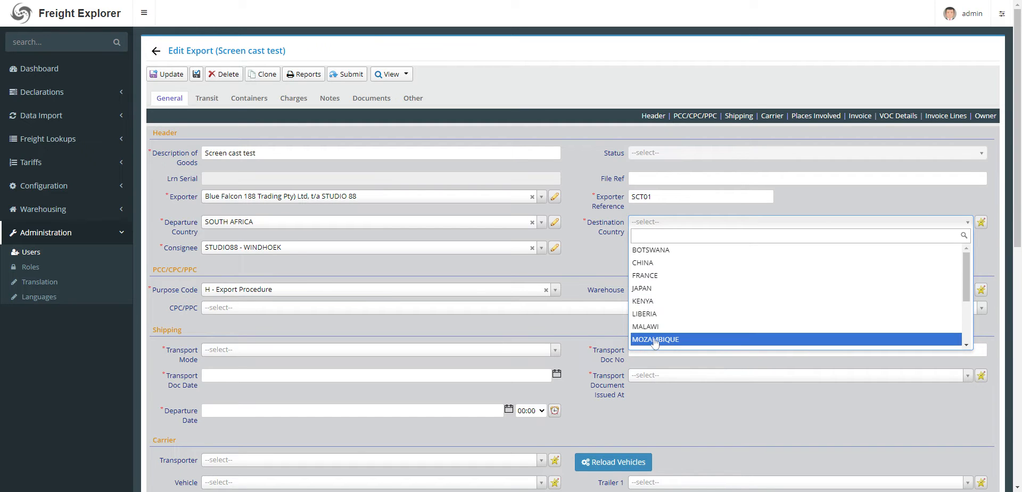
scroll(655, 319, down, 3)
click(651, 267)
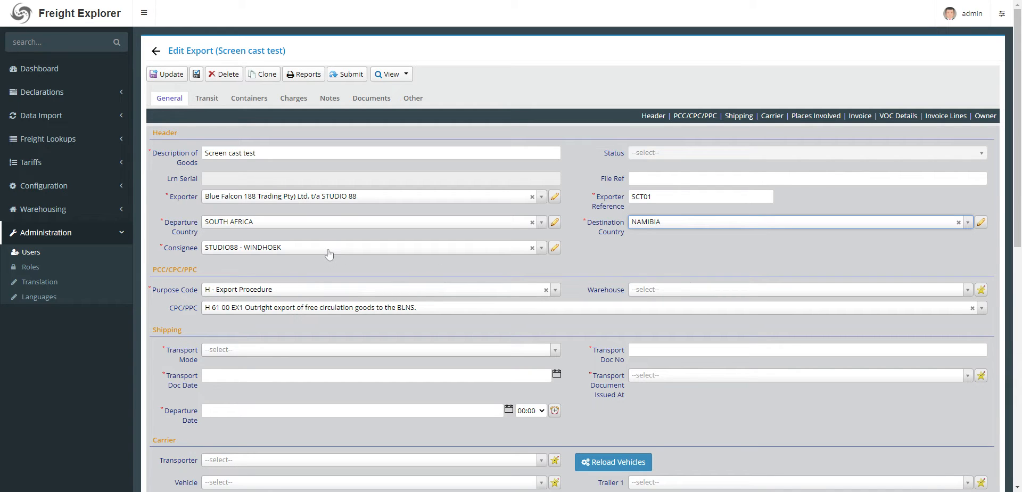
Set the transport mode to Road and paste SCT01 as the transport document number.
scroll(402, 222, down, 2)
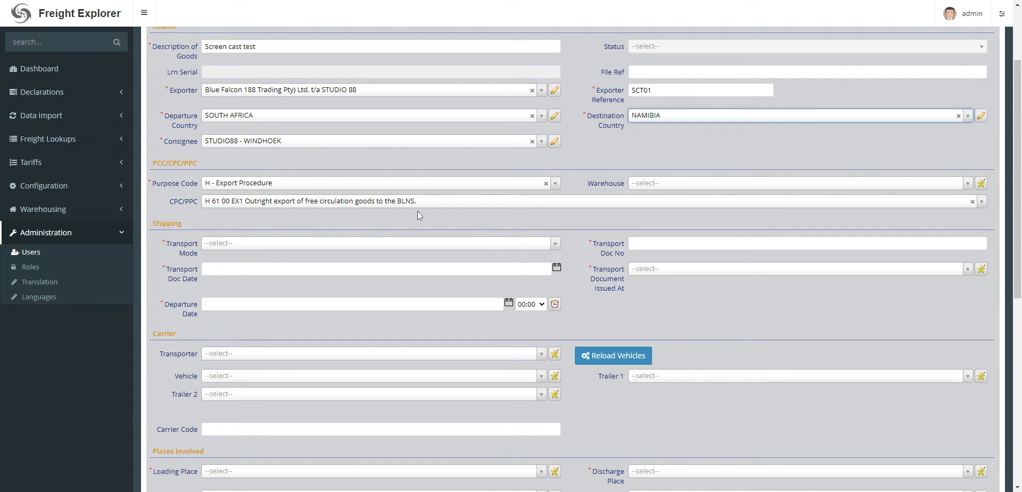
click(343, 244)
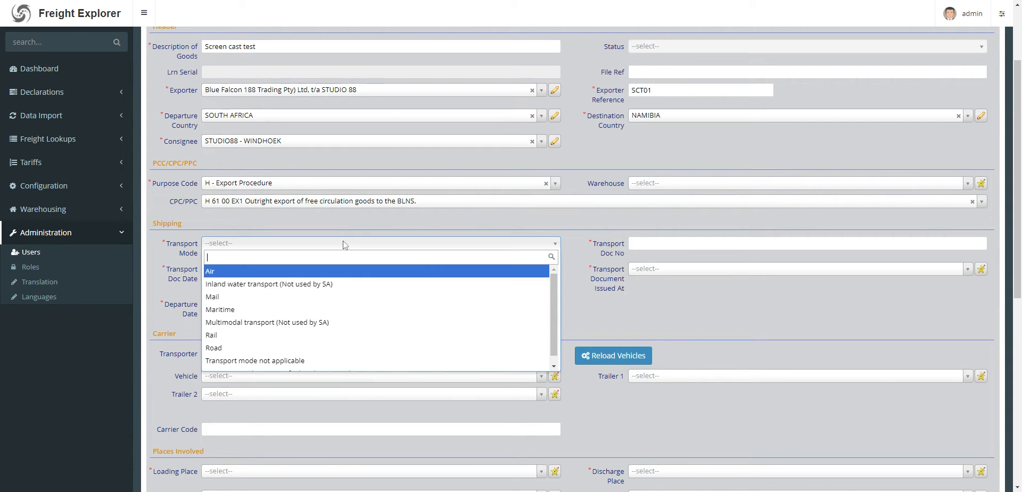
click(229, 348)
key(Tab)
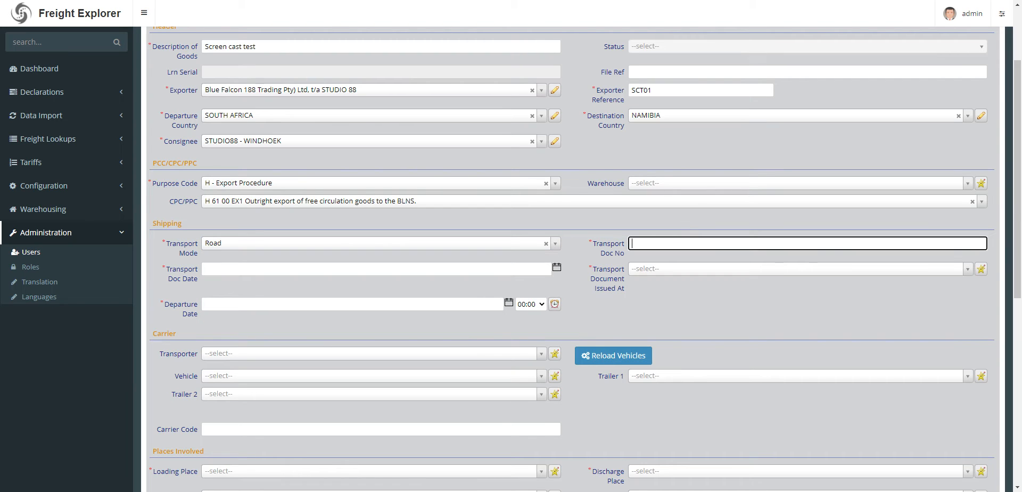
key(ctrl+v)
key(Tab)
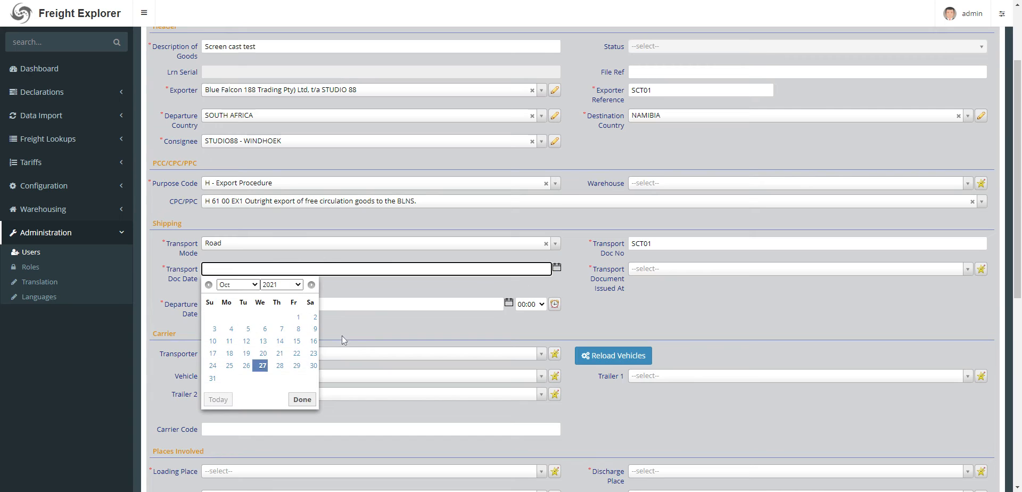
Date the transport document 10/27/2021 and set JOHANNESBURG as its place of issue.
click(263, 365)
click(687, 269)
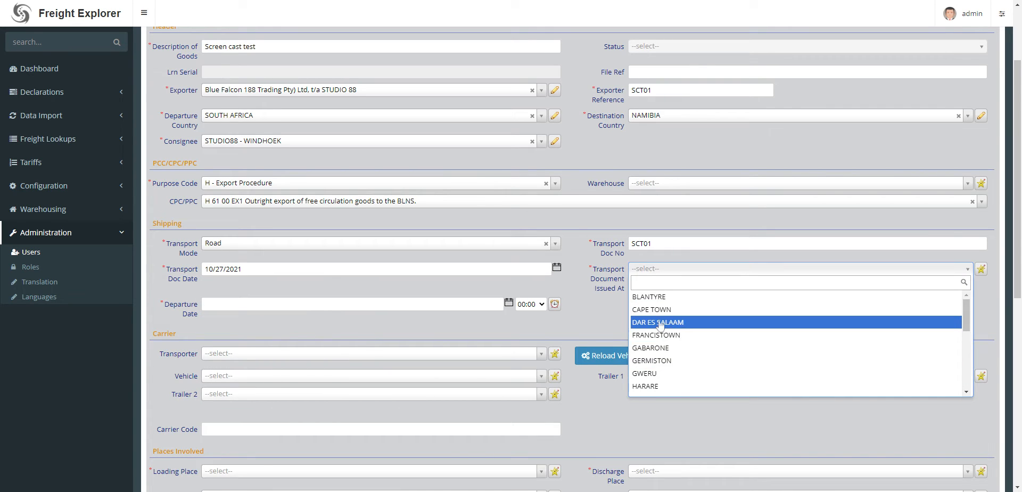
scroll(660, 323, down, 2)
click(655, 346)
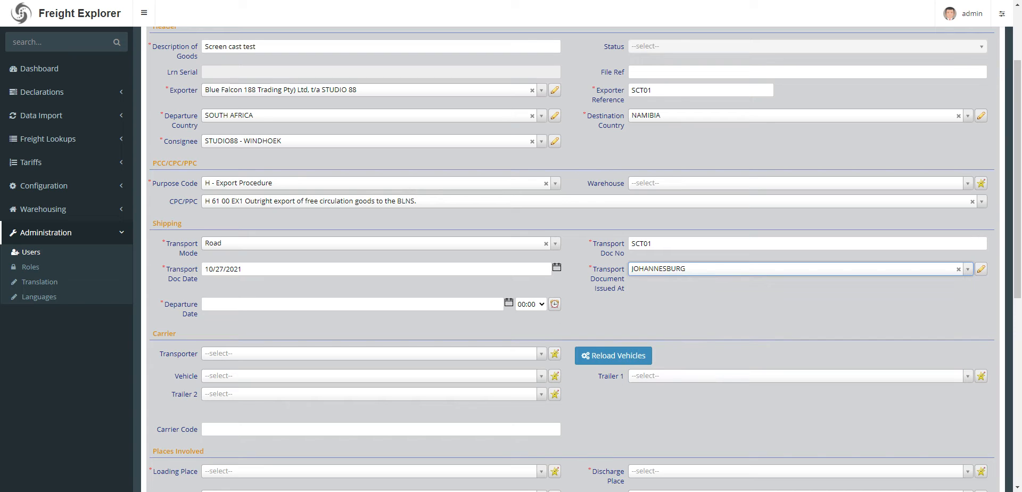
Set the shipment's departure date to 10/27/2021.
click(497, 304)
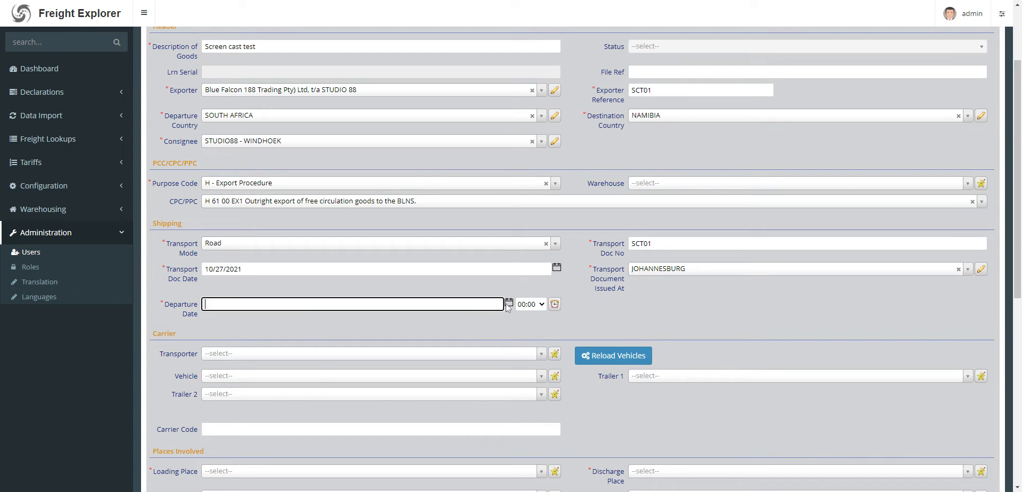
click(509, 304)
click(262, 403)
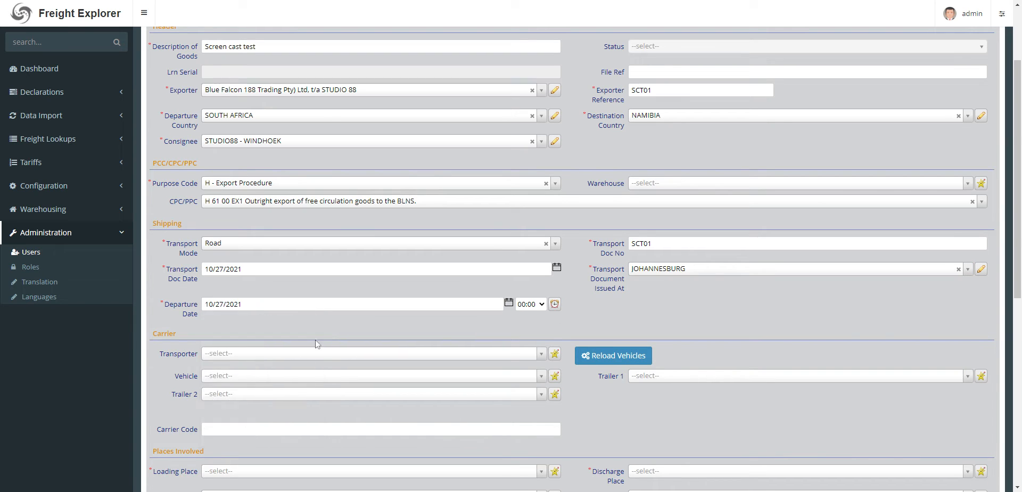
Choose SA HAULIERS as the transporter and its truck FG600GP as the vehicle.
scroll(318, 330, down, 3)
click(246, 197)
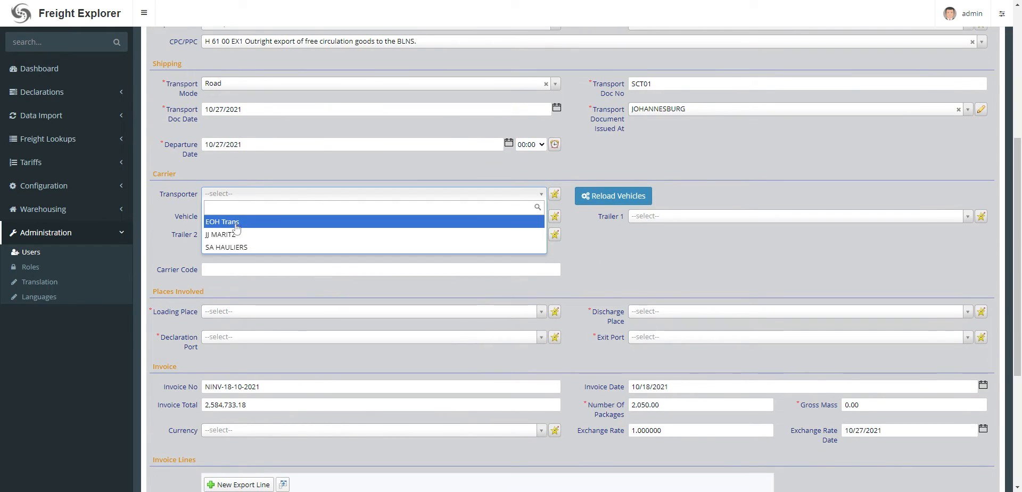
click(244, 247)
click(255, 217)
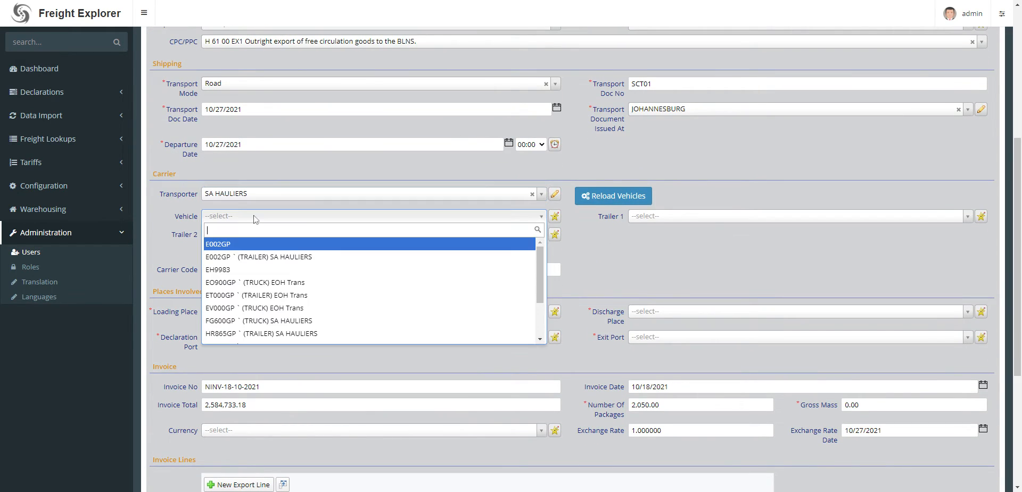
text(sa)
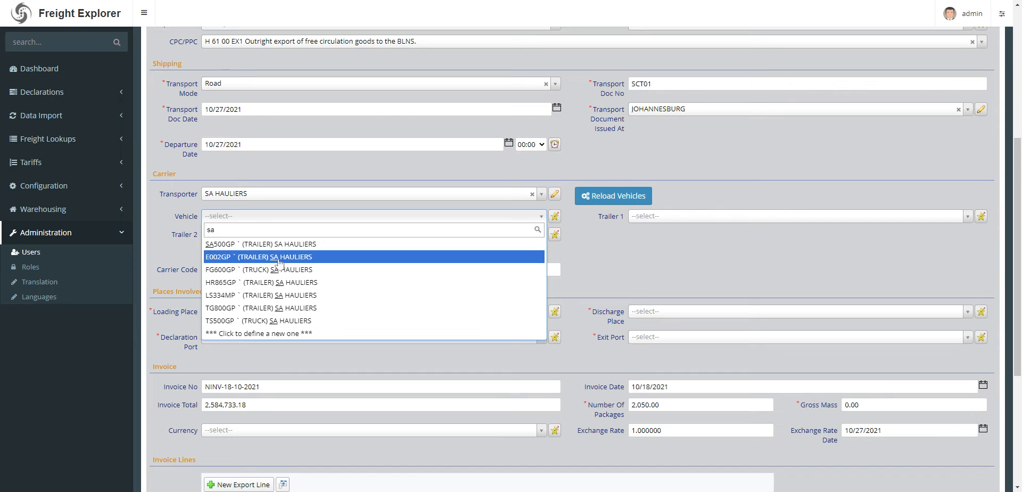
click(243, 272)
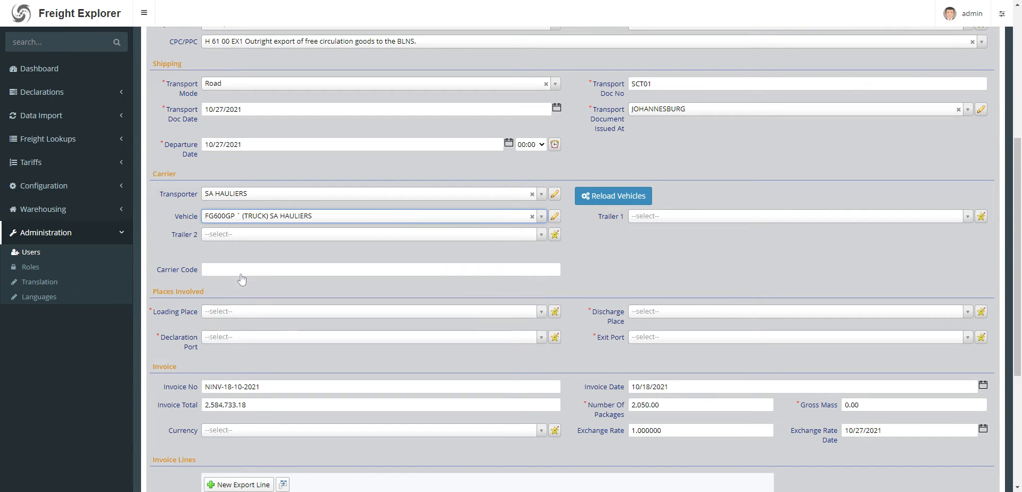
Assign the SA HAULIERS trailer TG800GP as Trailer 1.
click(637, 219)
text(sa)
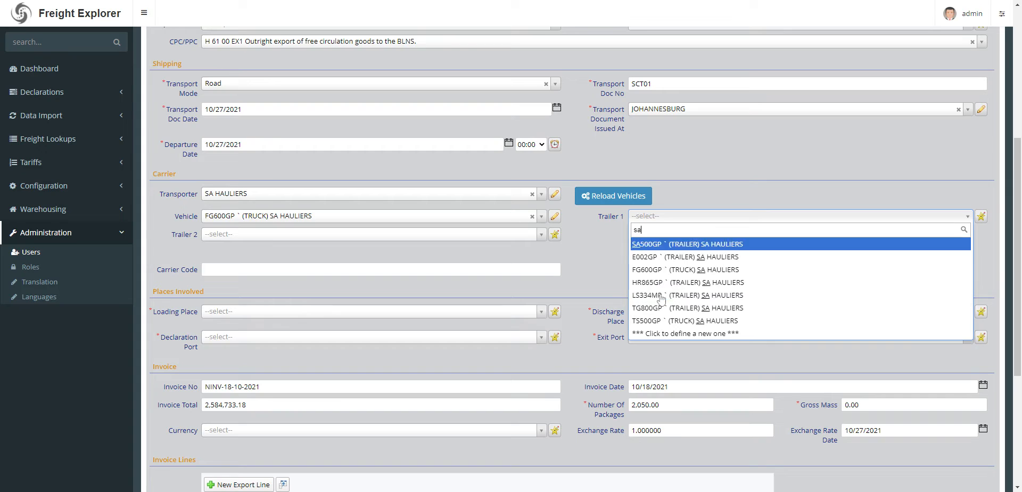
click(706, 310)
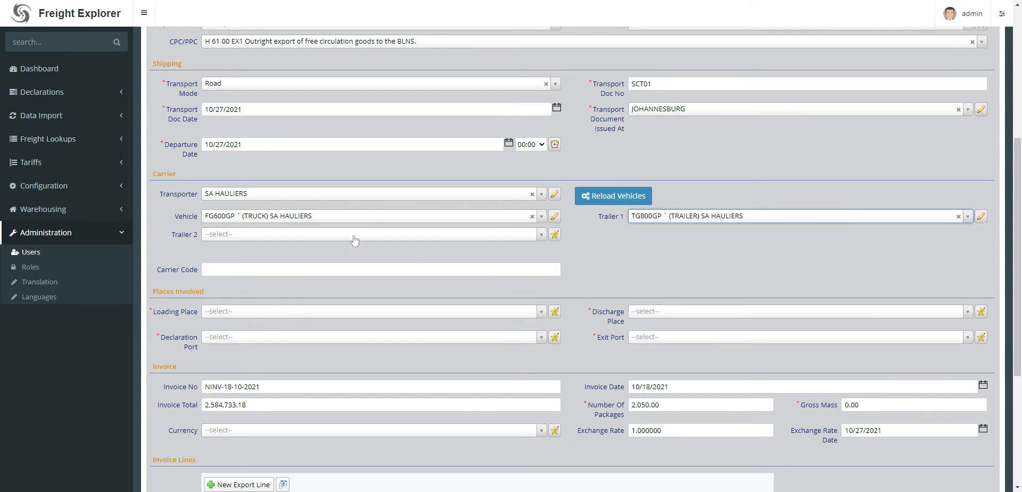
Set the loading place to GERMISTON.
click(228, 313)
click(241, 358)
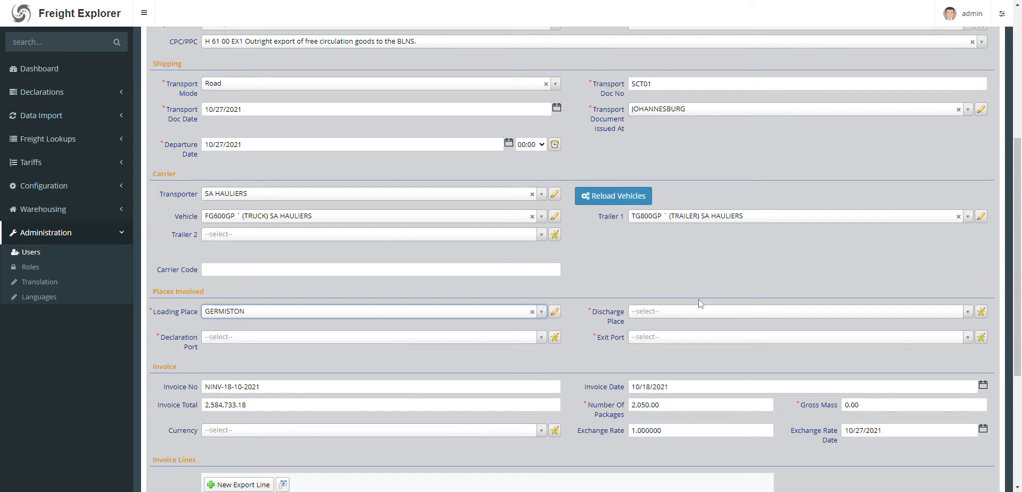
Set the discharge place to WINDHOEK and both the declaration port and exit port to NAKOP / NAROGAS.
click(654, 312)
click(665, 344)
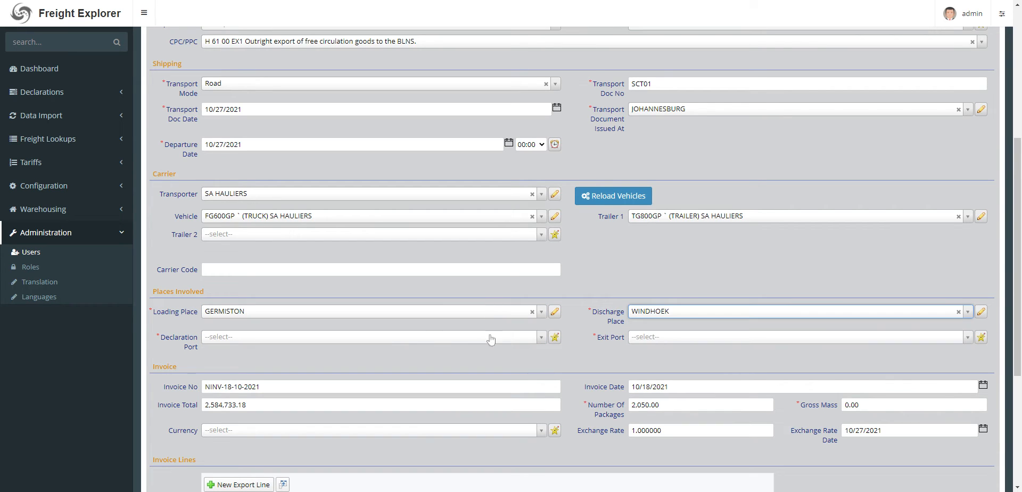
click(428, 337)
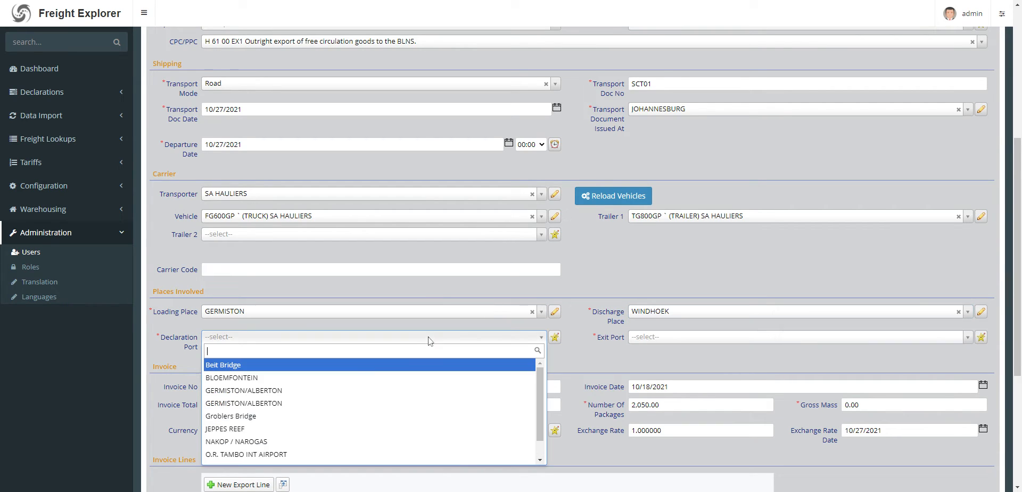
click(313, 441)
click(637, 338)
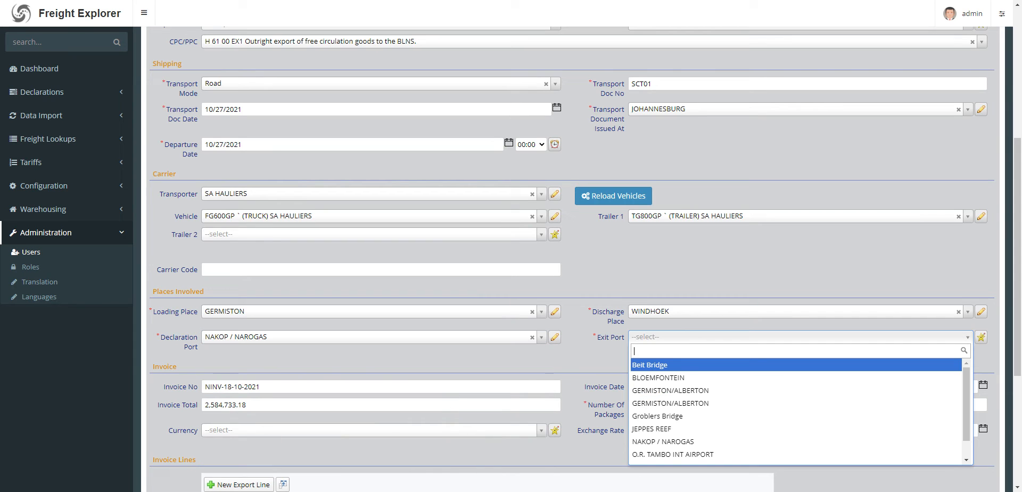
click(656, 441)
Set the invoice's gross mass to 5,000 and its currency to Rand.
scroll(402, 282, down, 3)
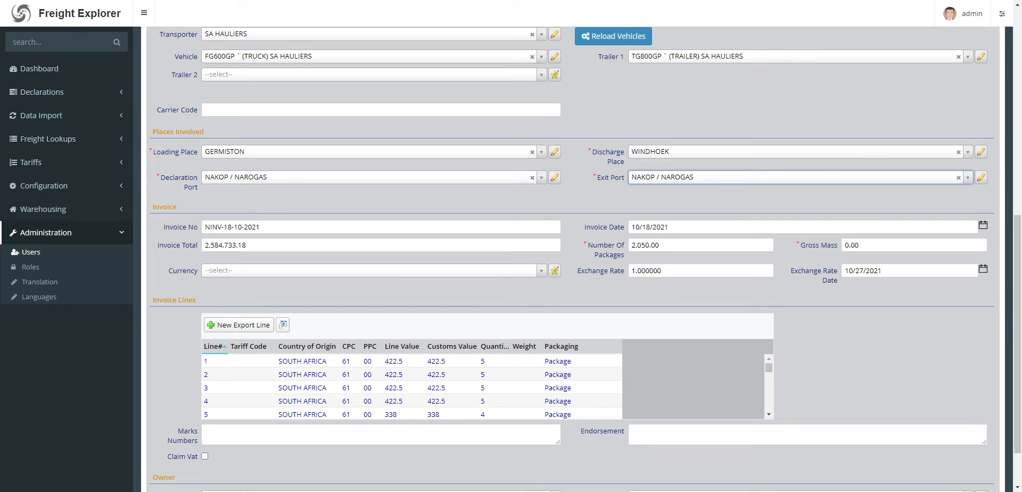
key(Tab)
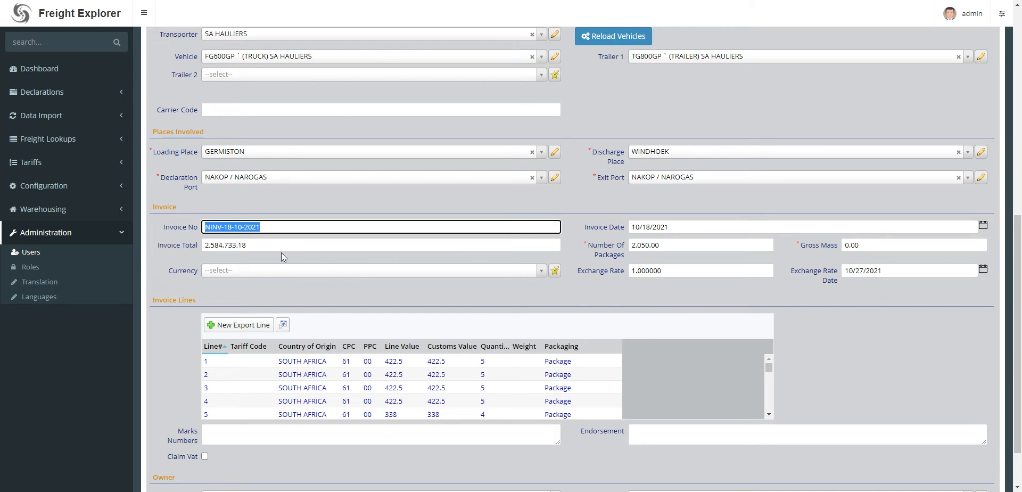
key(Tab)
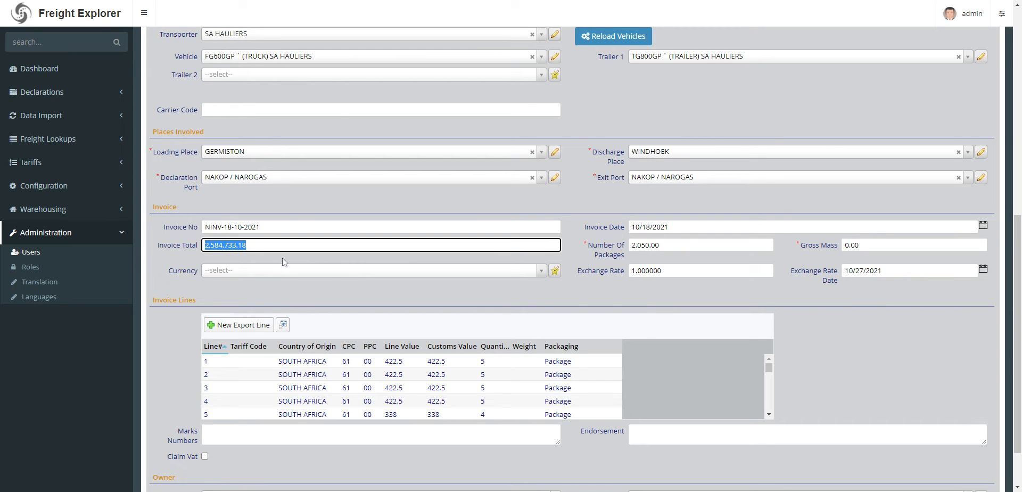
key(Tab)
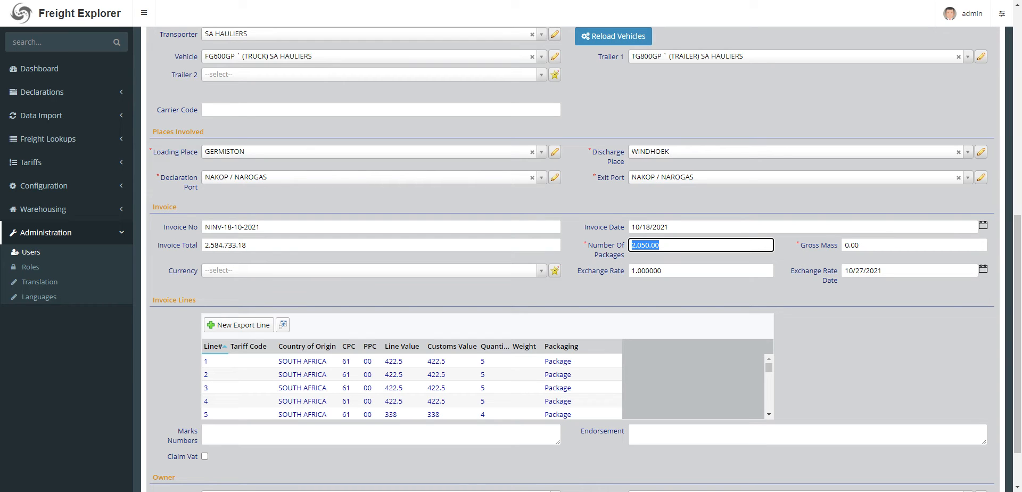
key(Tab)
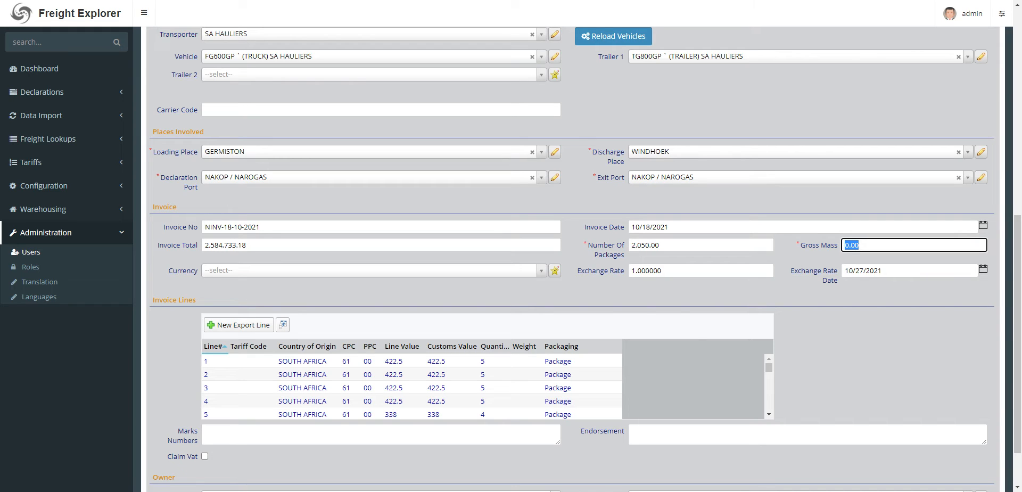
text(5)
click(396, 272)
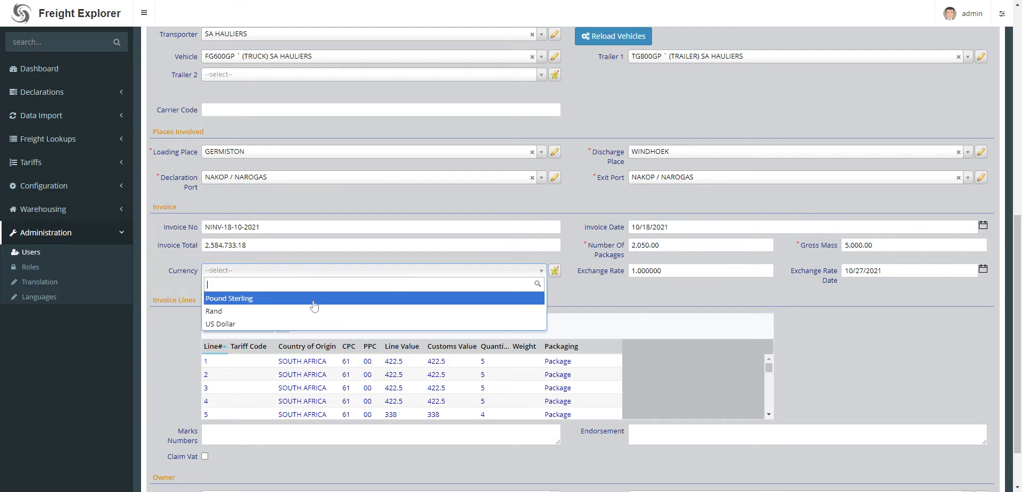
click(309, 312)
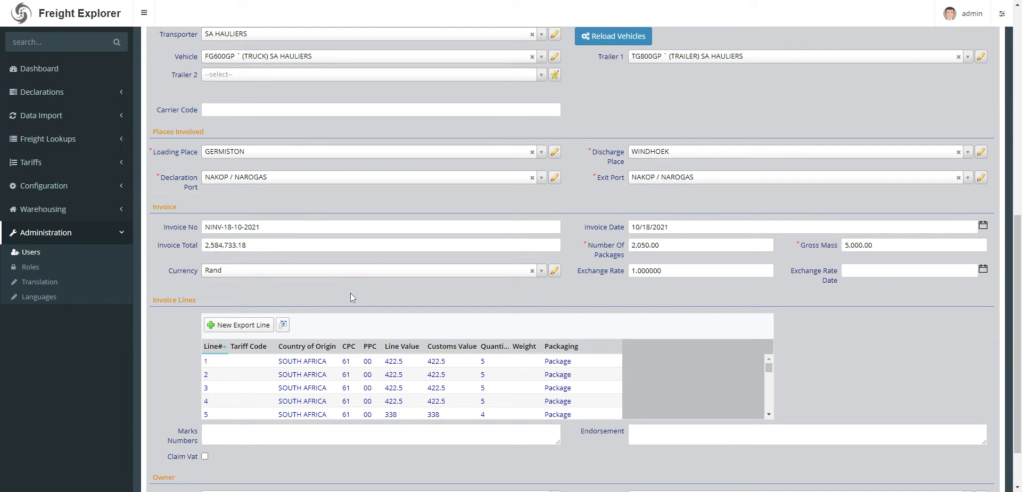
Look through the imported invoice lines down to the last line.
scroll(346, 150, down, 2)
scroll(345, 150, up, 10)
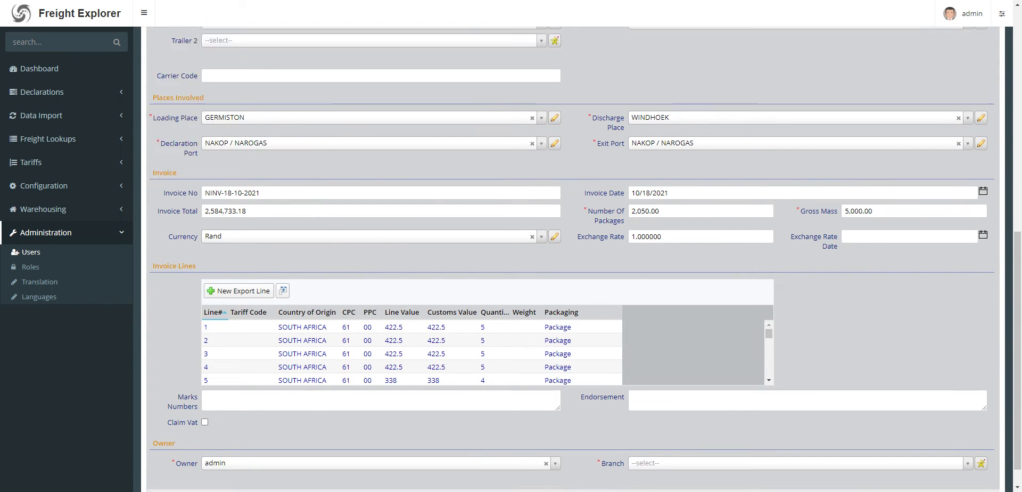
scroll(385, 210, down, 10)
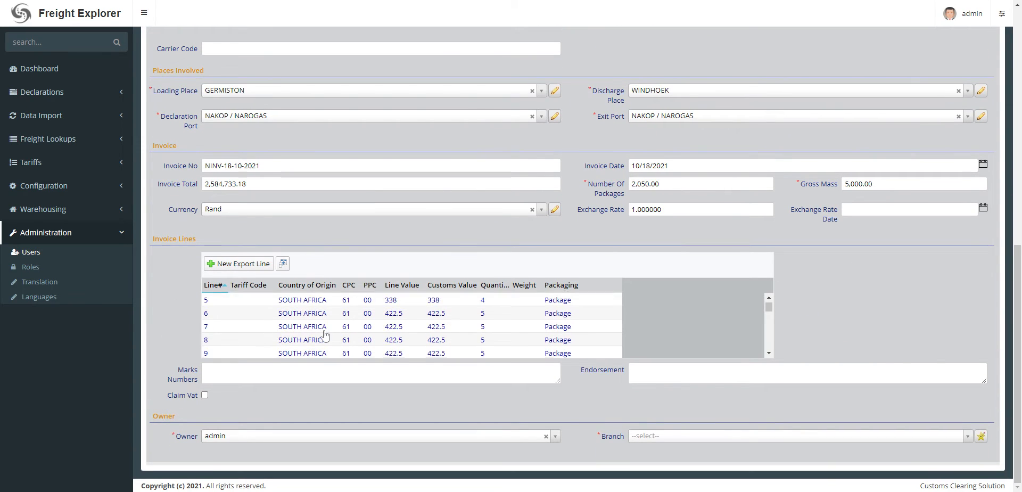
scroll(326, 335, down, 10)
scroll(326, 336, down, 18)
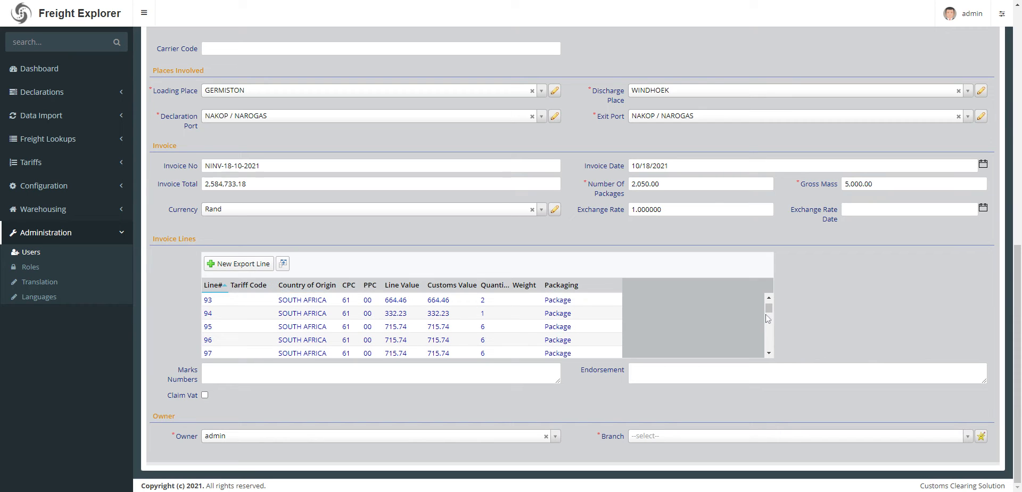
drag(768, 310, 770, 351)
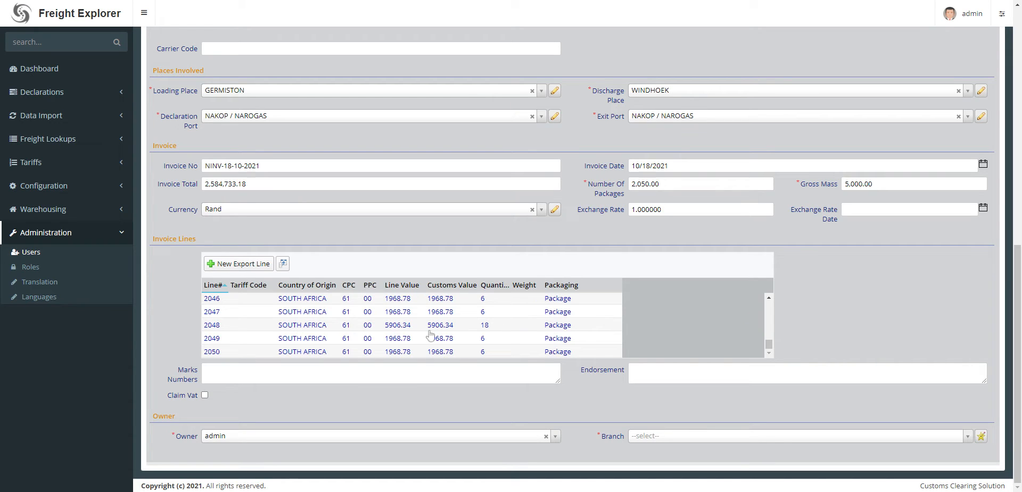
Assign the declaration to the JOHANNESBURG branch and save it, keeping the form open.
click(655, 436)
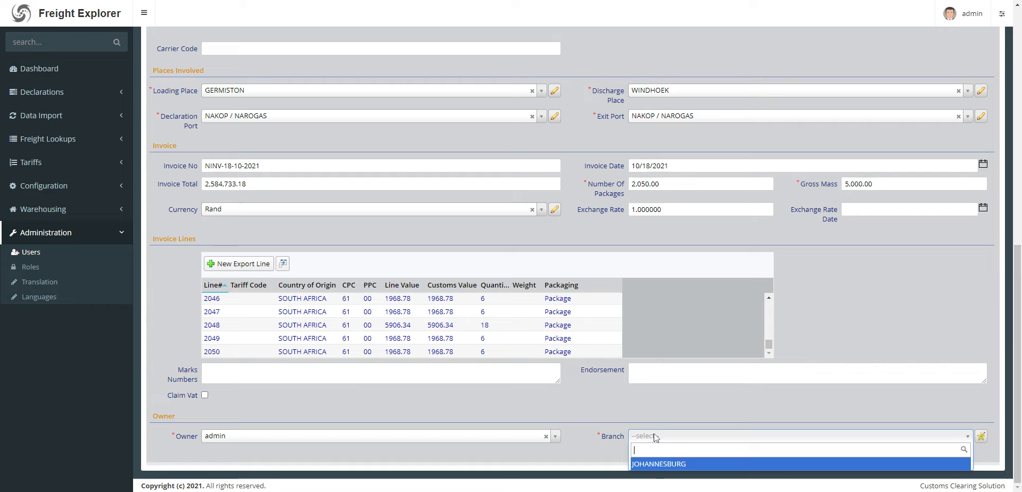
click(660, 465)
scroll(394, 236, up, 15)
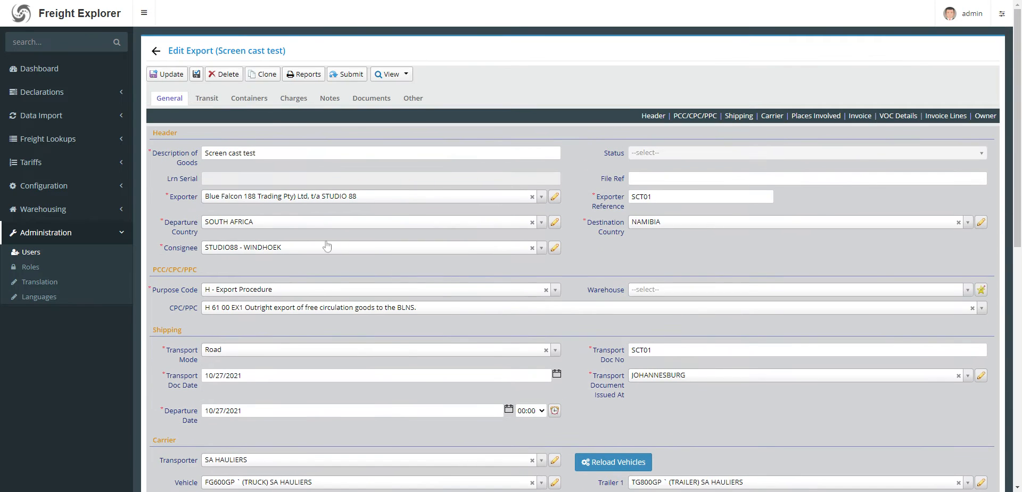
click(195, 74)
click(197, 74)
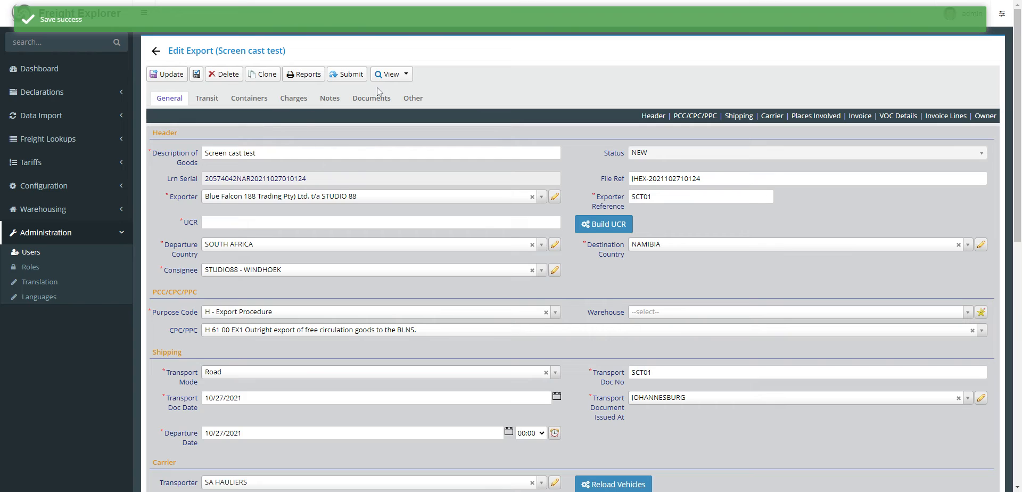
Reopen the "Screen cast test" declaration from the list of export declarations.
click(391, 74)
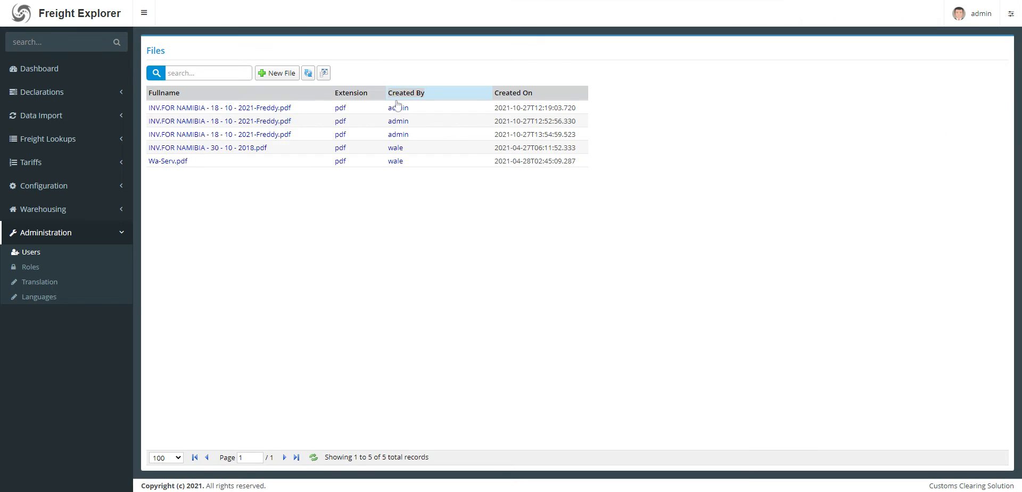
click(47, 95)
click(33, 112)
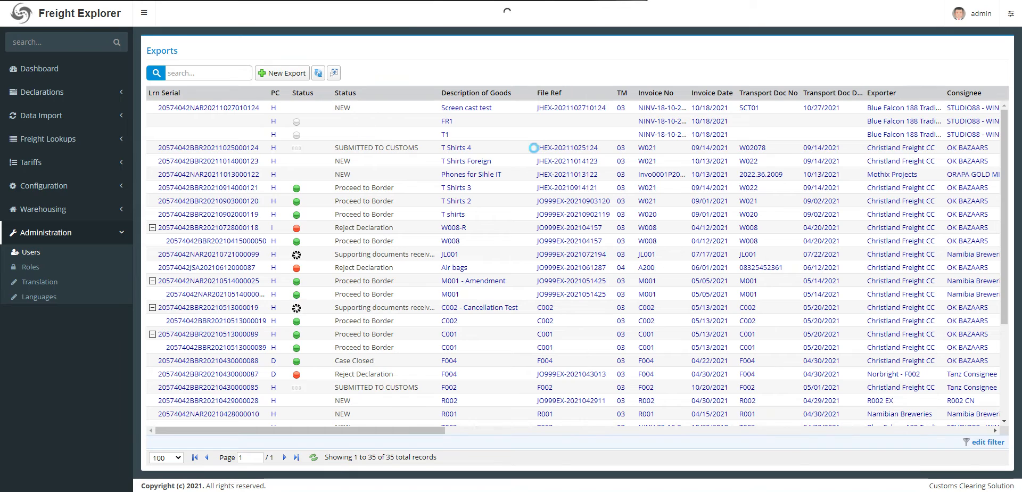
click(477, 109)
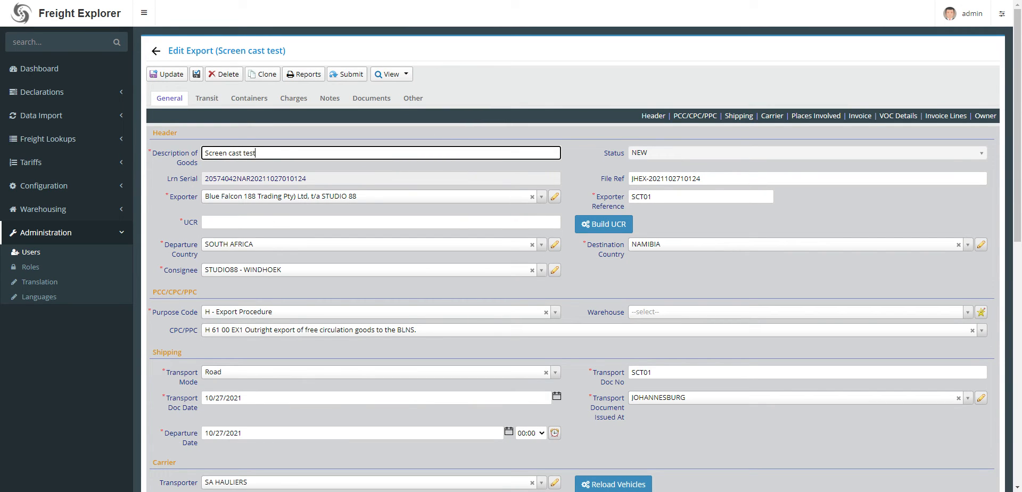
Build the required UCR with entity type C = Customs Code, reference type INV = Invoice and scope S = Single.
click(197, 75)
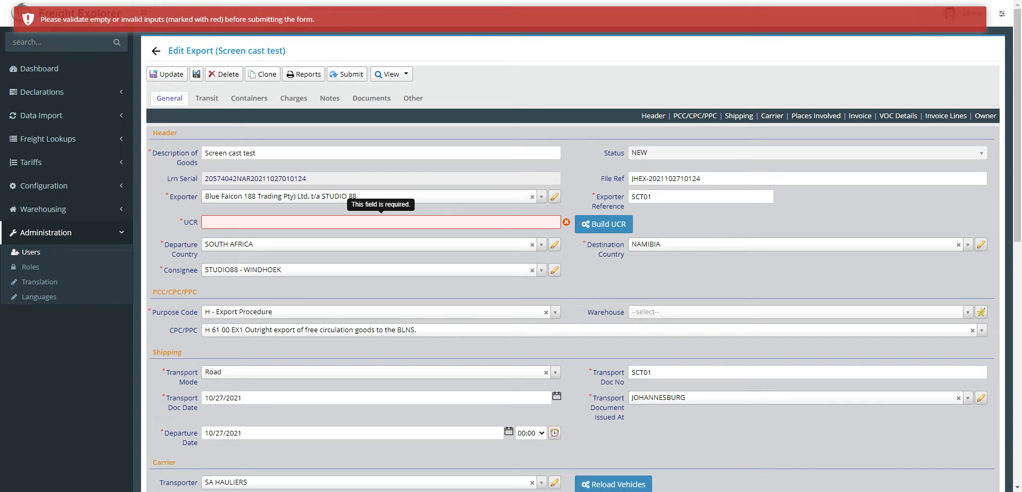
click(593, 226)
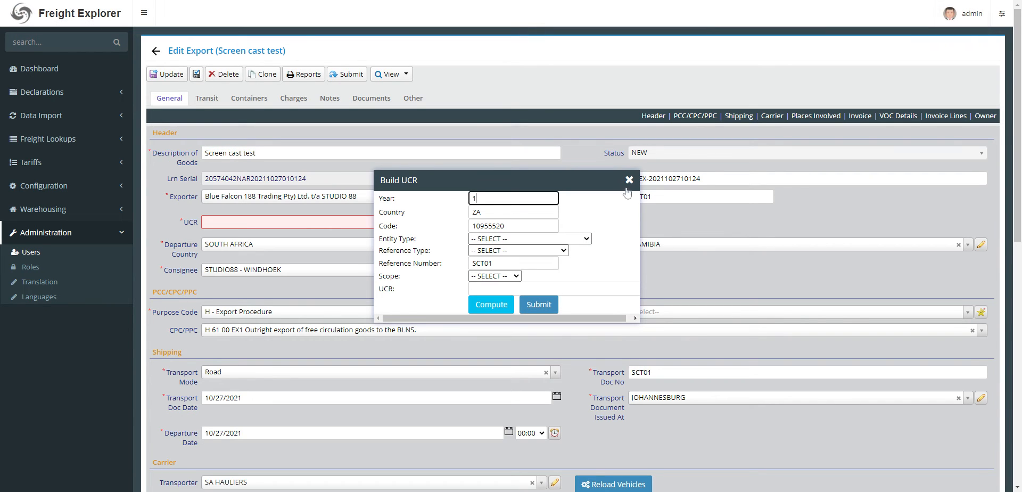
click(492, 240)
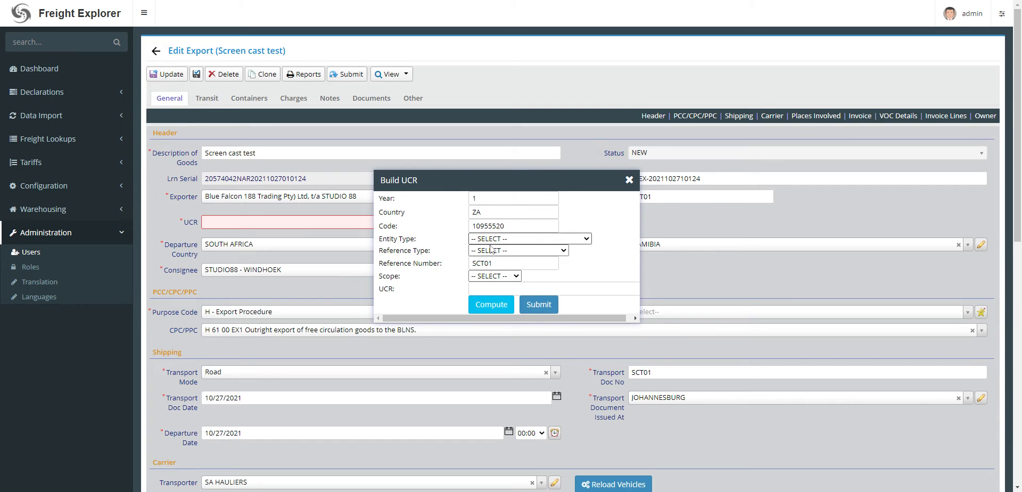
click(491, 248)
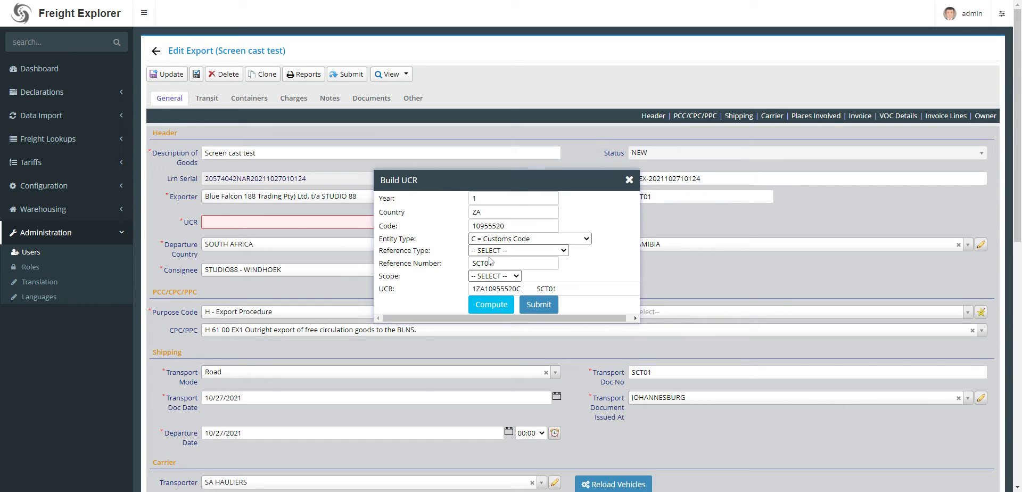
click(490, 266)
click(490, 276)
click(491, 296)
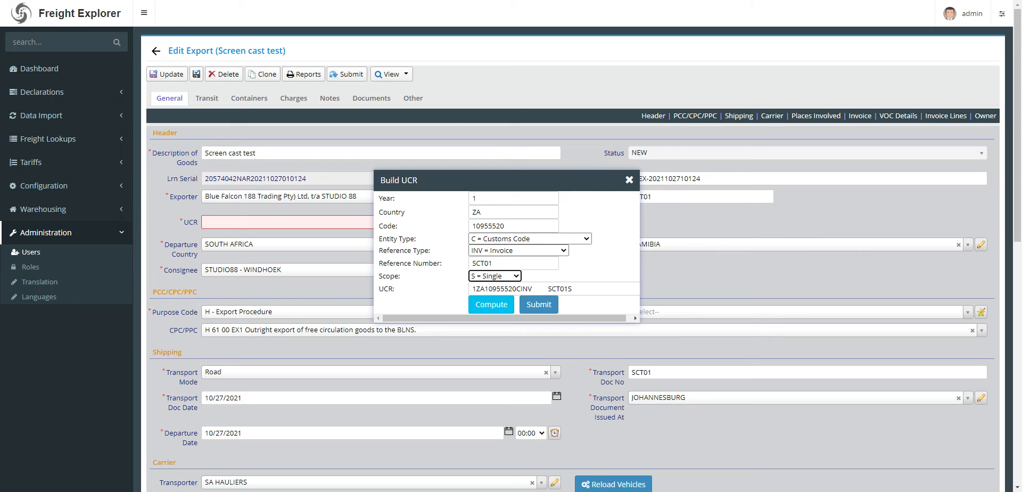
click(539, 304)
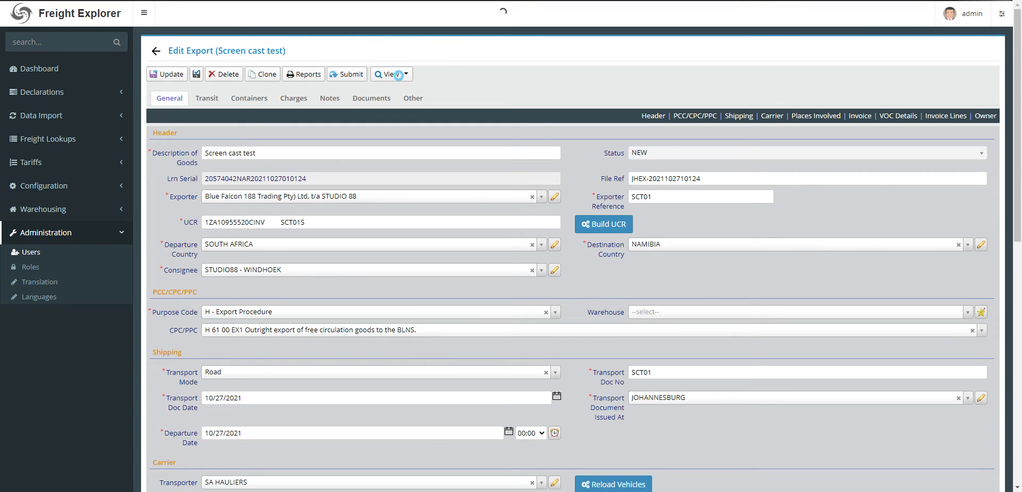
click(399, 74)
click(406, 110)
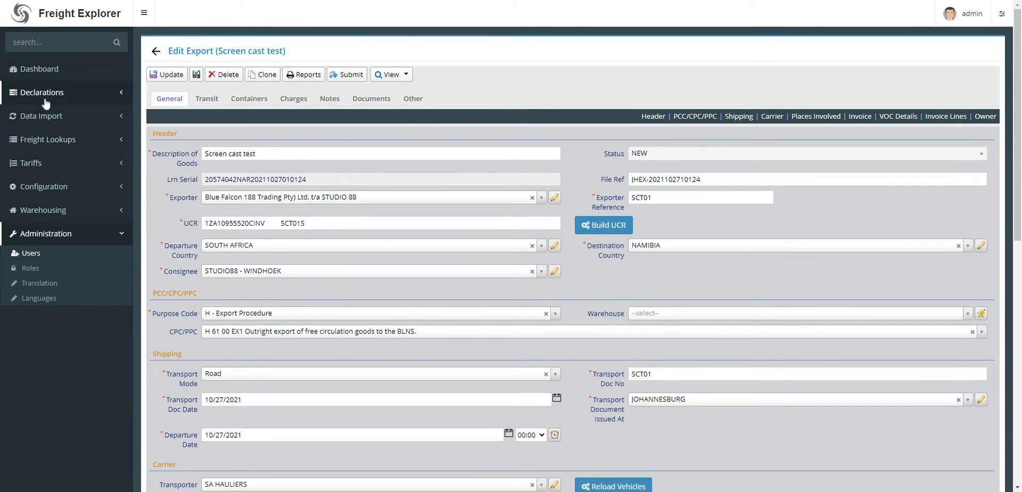
Open the Products lookup and examine the tariff codes and weights of the listed products.
click(38, 140)
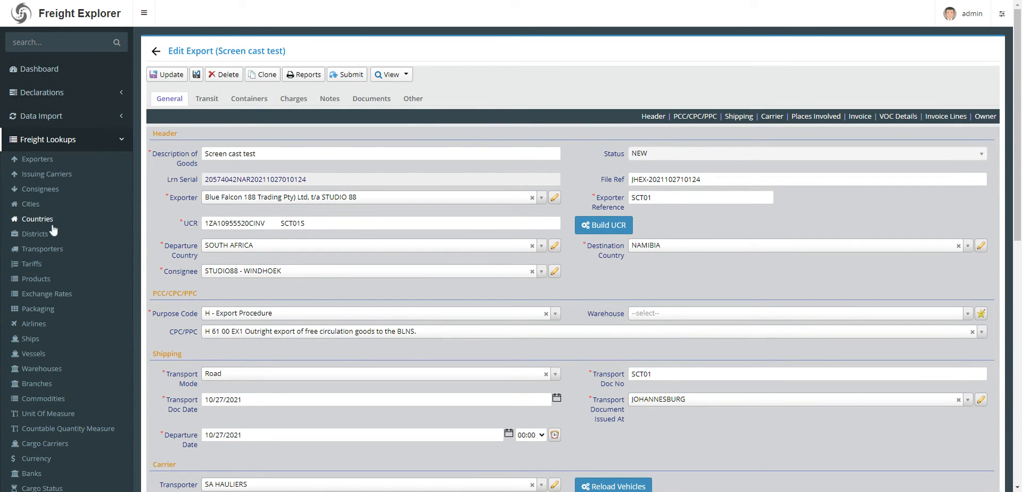
click(36, 279)
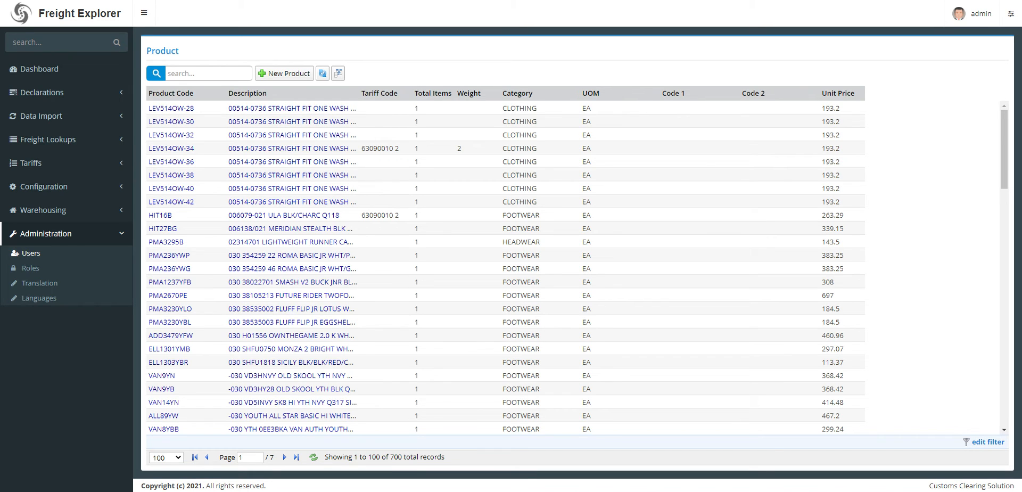
scroll(217, 312, down, 4)
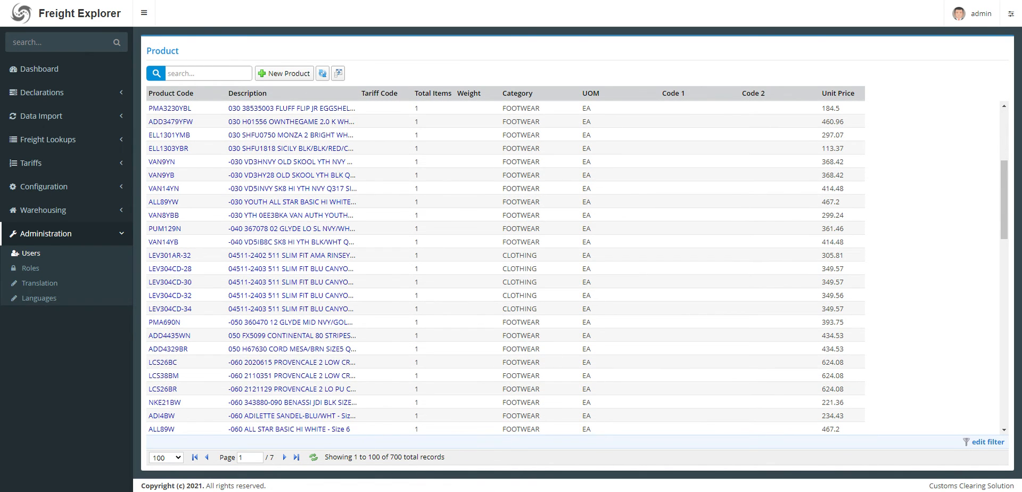
scroll(293, 213, up, 1)
scroll(293, 213, up, 3)
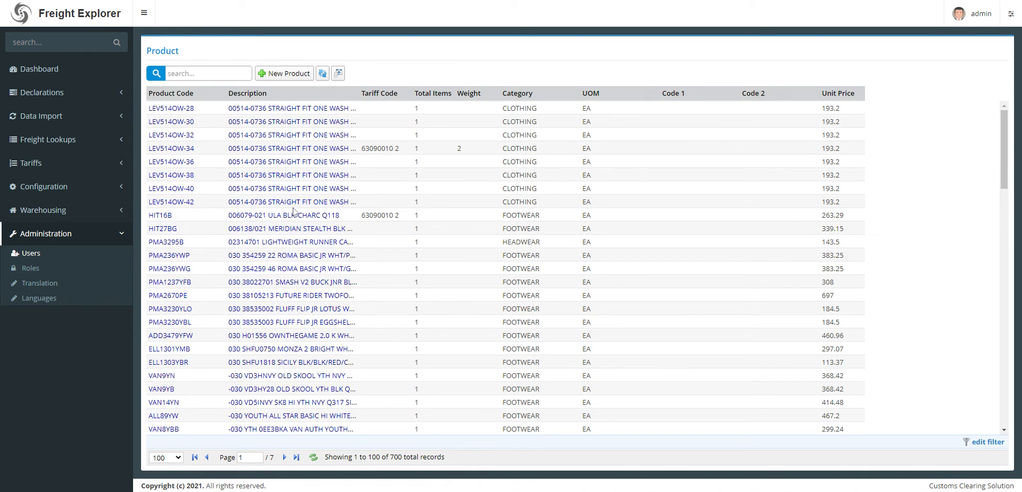
Open product LEV514OW-28 and page through the following records to examine the tariff link and weight of LEV514OW-34.
click(267, 109)
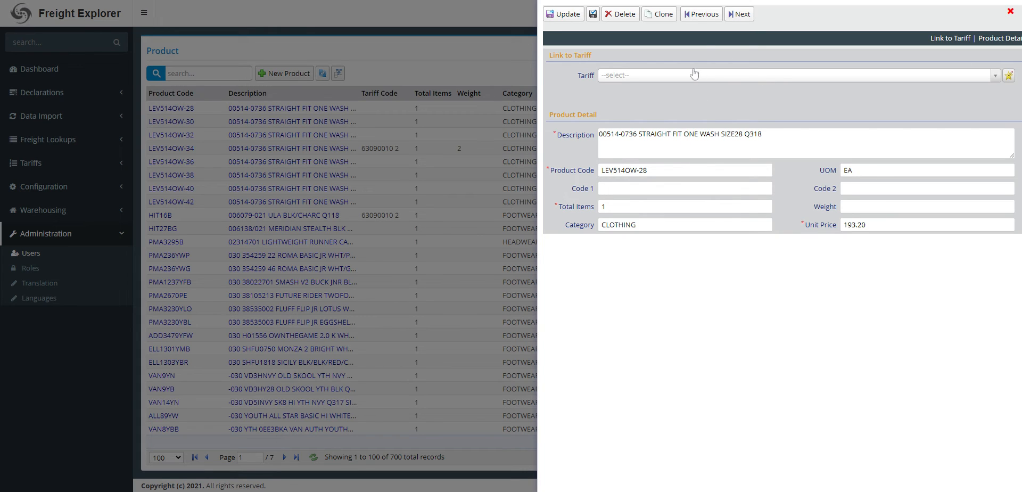
click(739, 15)
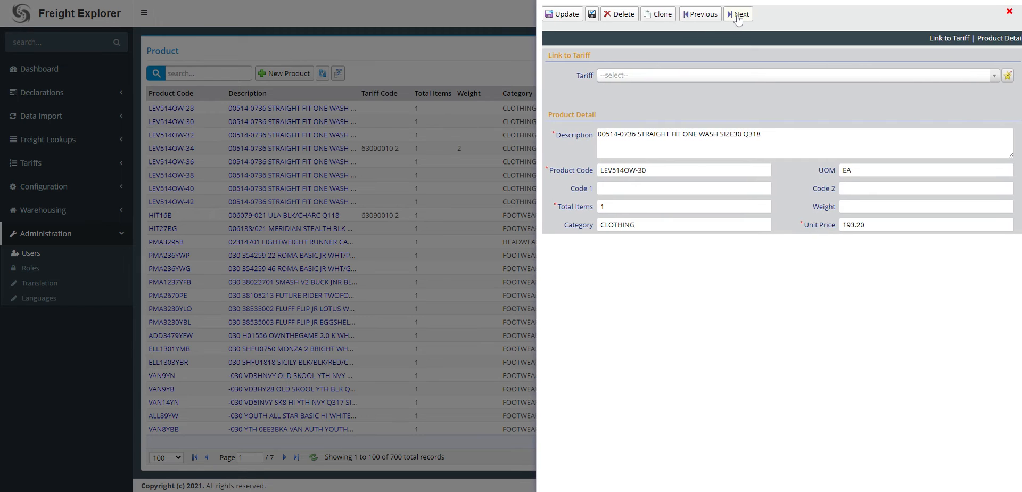
click(739, 15)
click(739, 15)
click(739, 15)
click(739, 15)
click(700, 16)
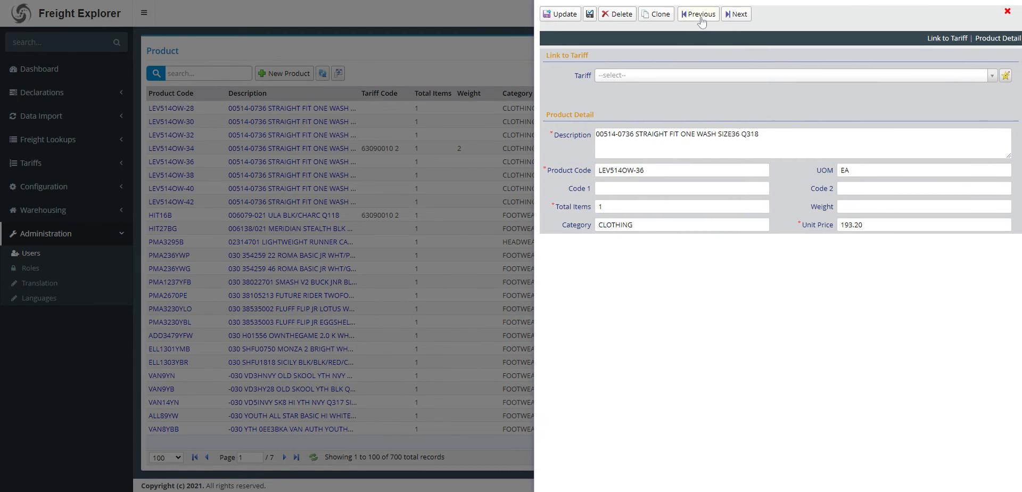
click(700, 16)
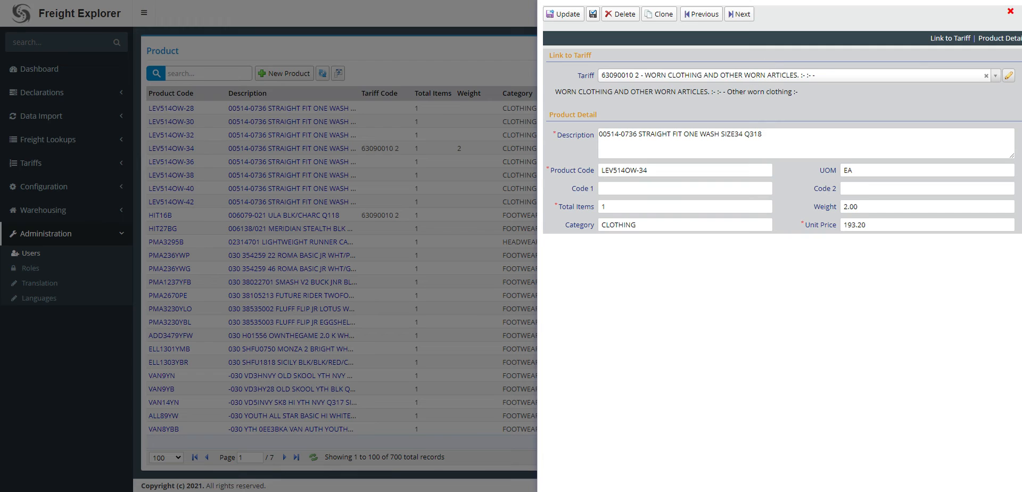
Page on to product LEV514OW-36 to view its tariff link and weight, and close the record.
click(743, 16)
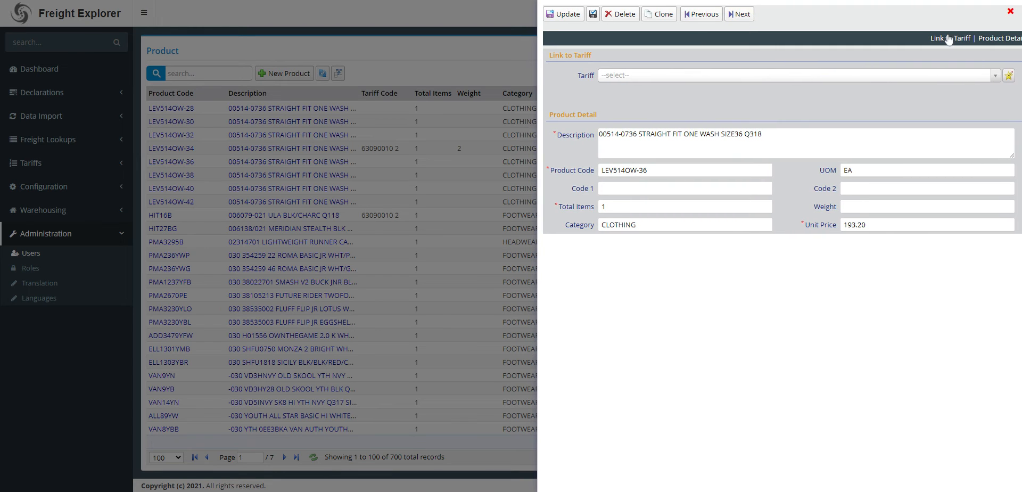
click(1010, 15)
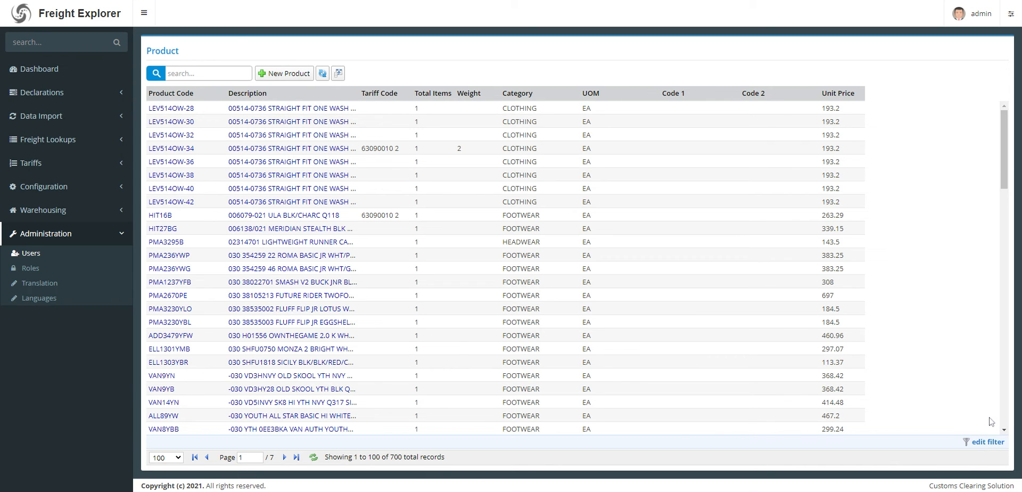
Start a filter on the product list with the criterion Tariff Code is null.
click(984, 445)
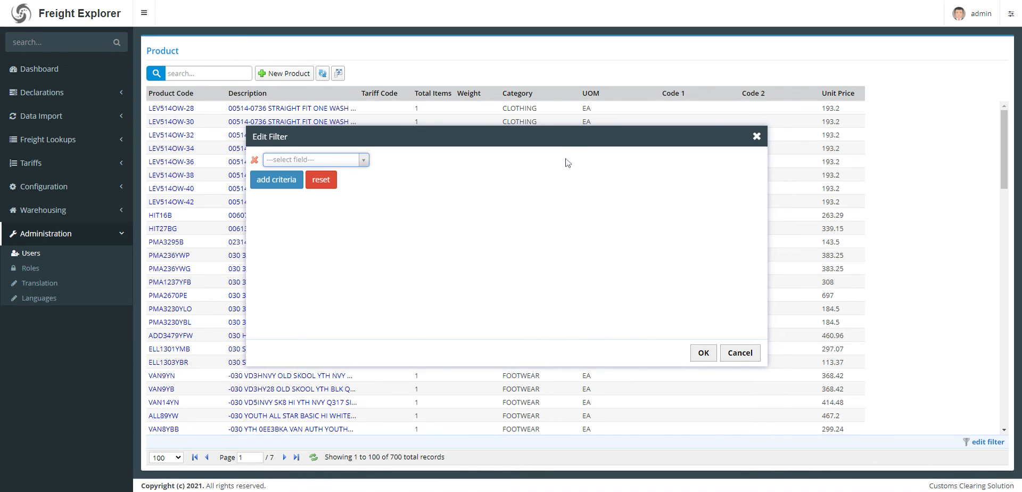
click(311, 161)
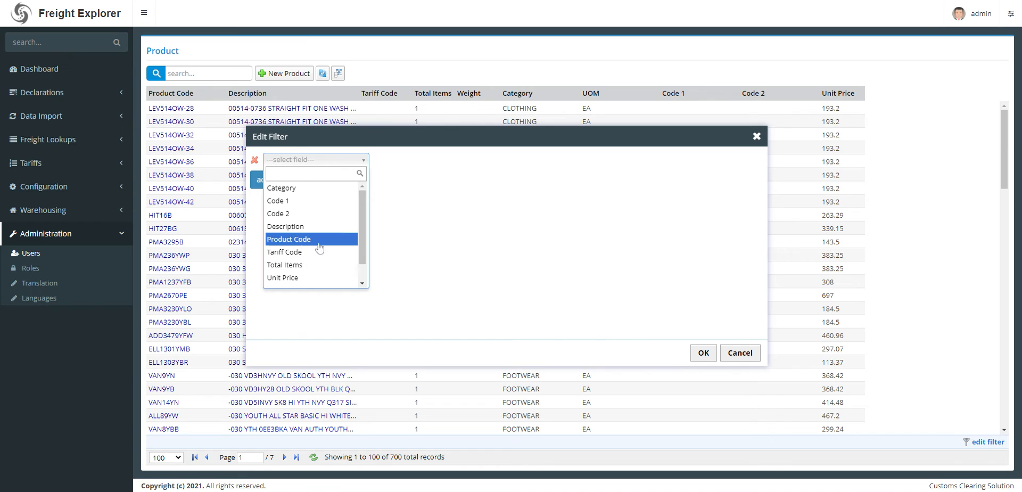
scroll(314, 242, down, 1)
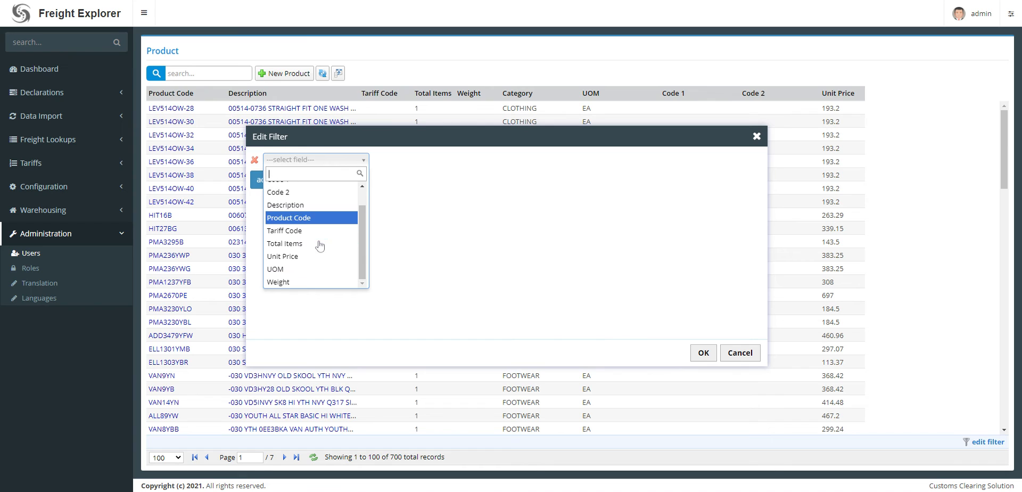
click(291, 232)
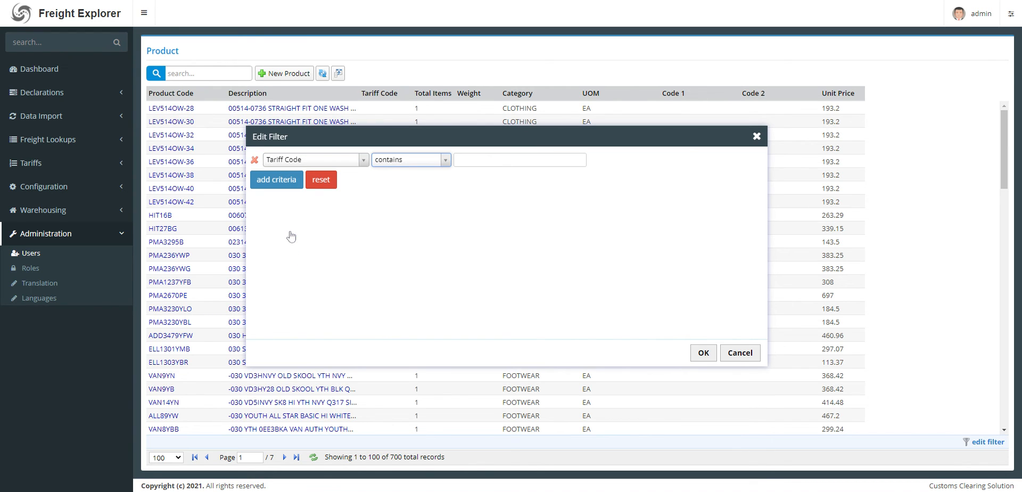
click(418, 160)
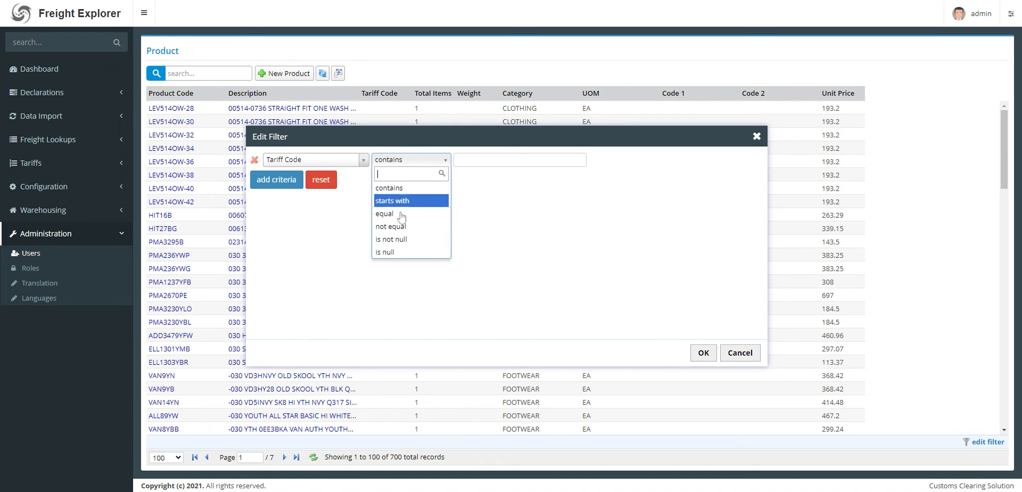
click(390, 252)
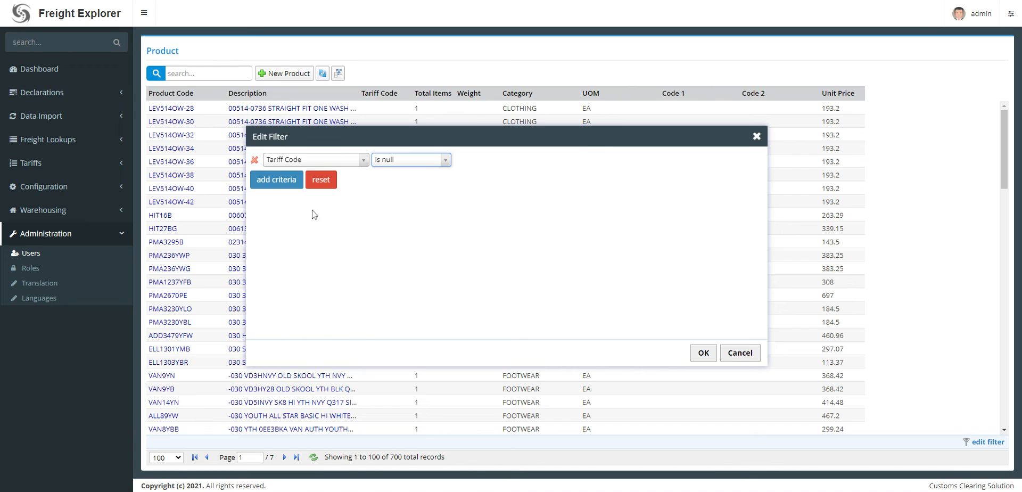
Add the criterion Weight is null to the filter, combine the two criteria with "or", and apply it.
click(274, 181)
scroll(325, 266, down, 1)
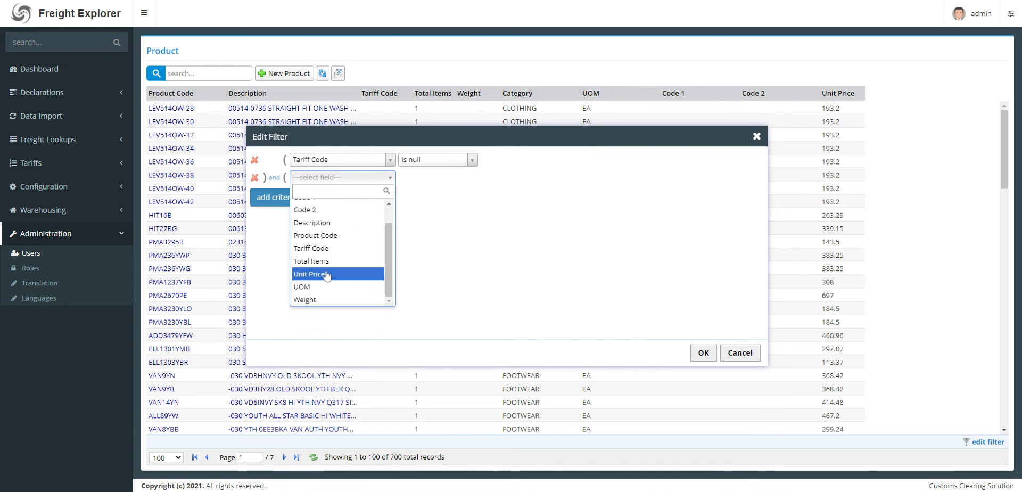
click(309, 299)
click(424, 177)
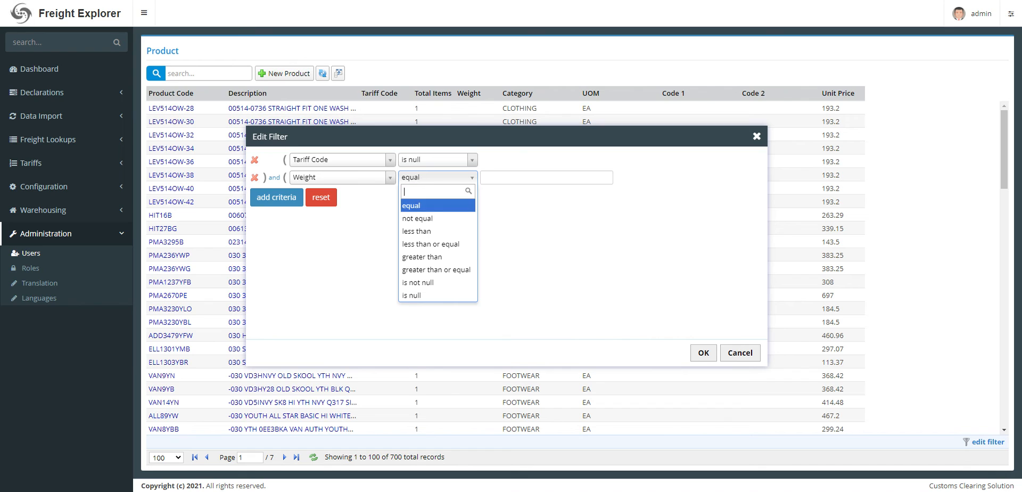
click(414, 296)
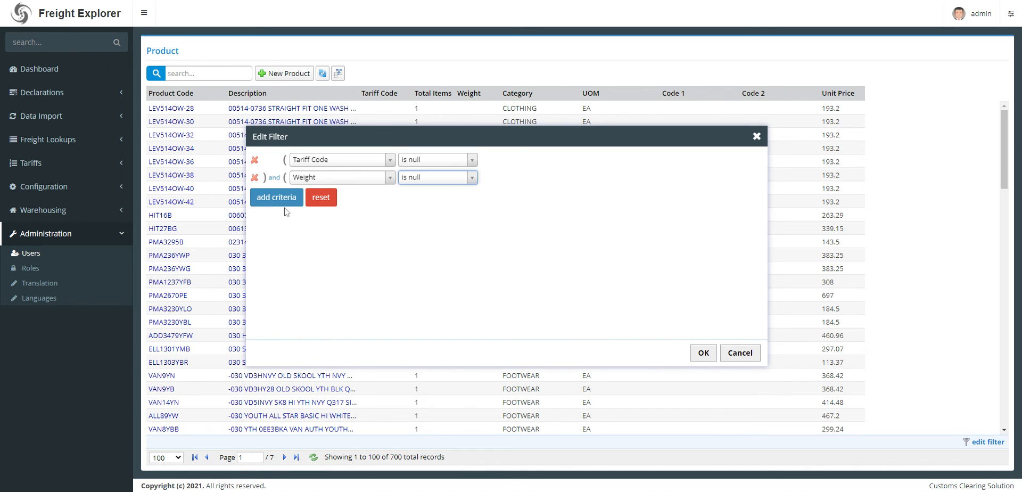
click(274, 178)
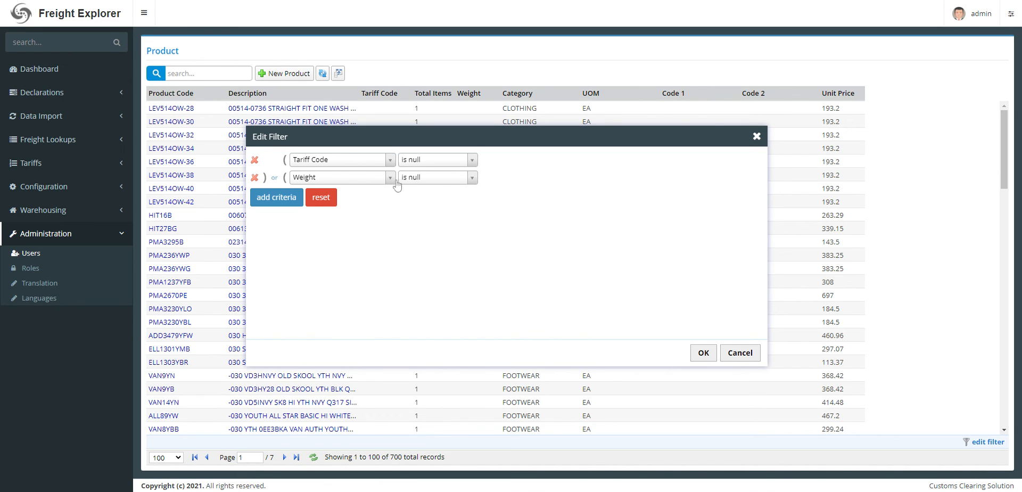
click(702, 353)
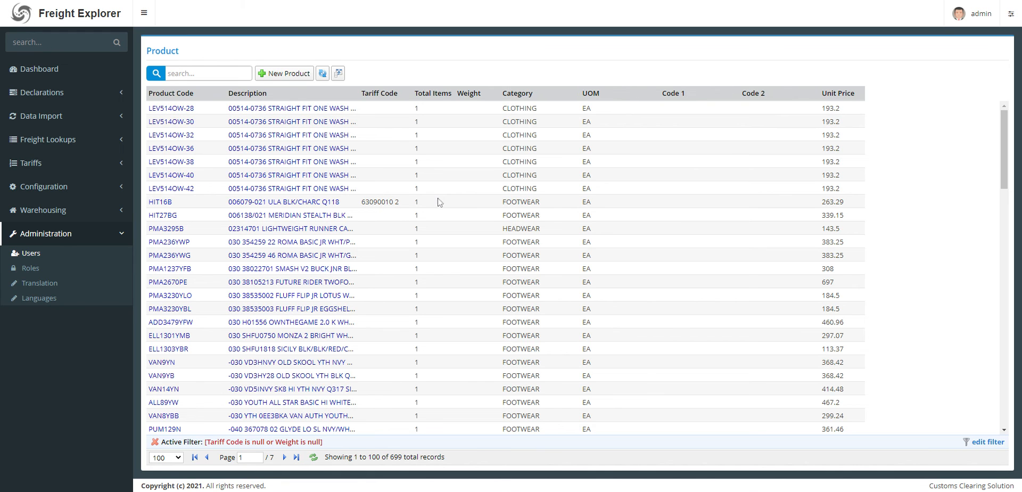
Set the weight of product HIT16B to 6 and save the record.
click(272, 202)
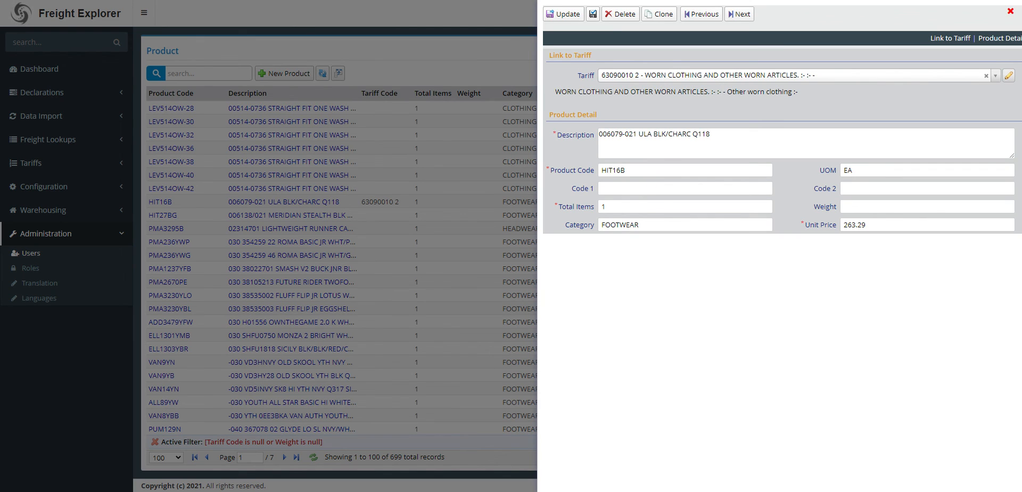
click(927, 206)
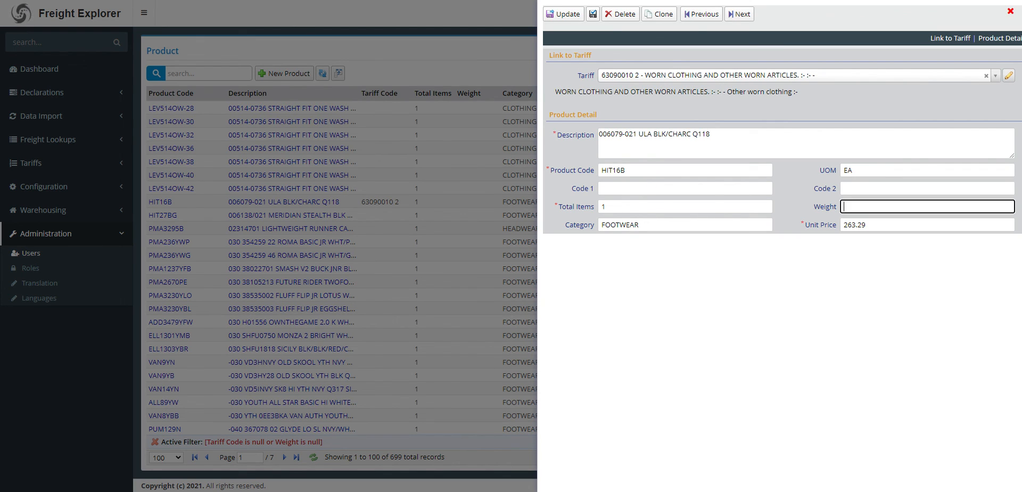
text(5)
key(BackSpace)
text(6)
click(797, 202)
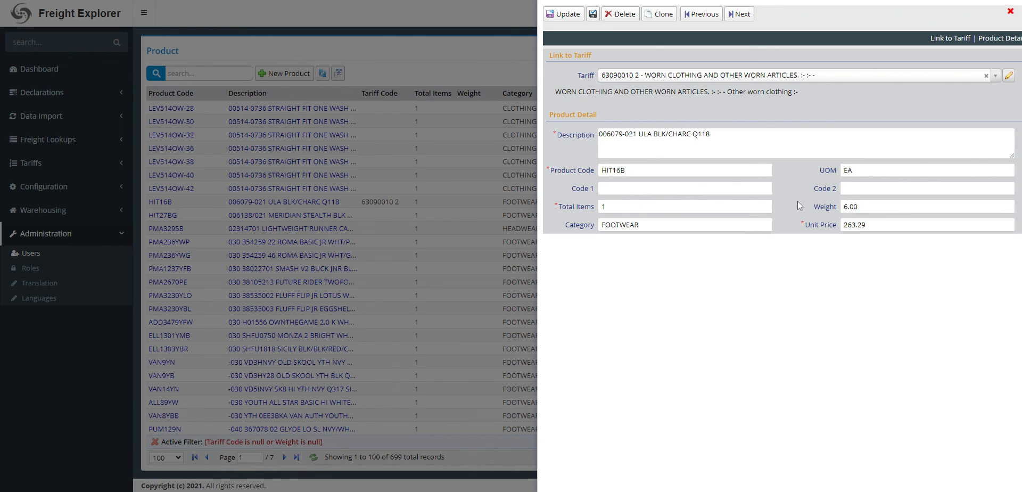
click(565, 15)
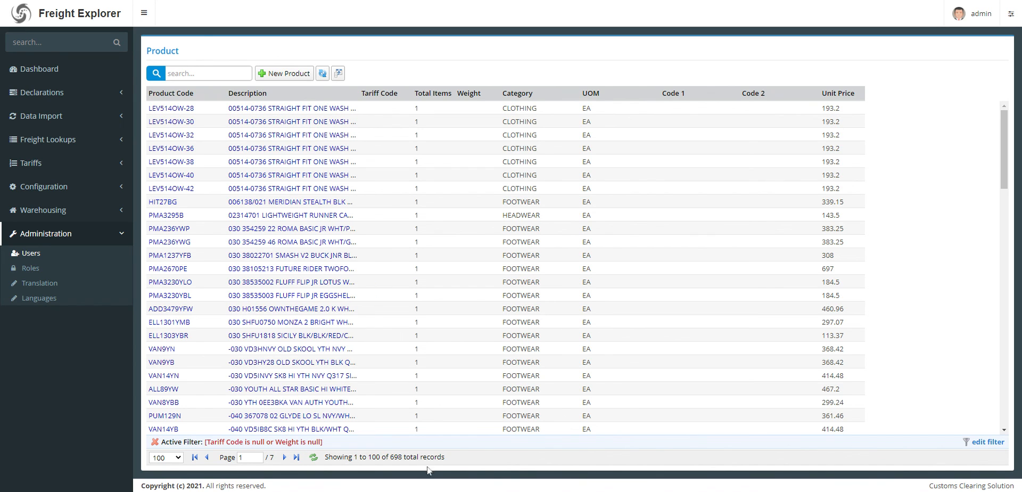
Link product PMA2670PE to tariff 08012100 4, set its weight to 1 and save the record.
double_click(395, 457)
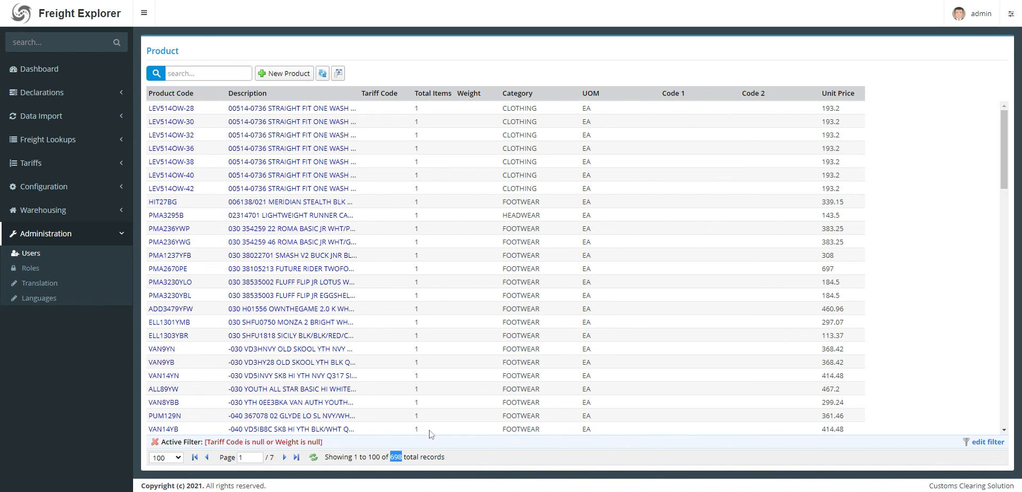
click(329, 273)
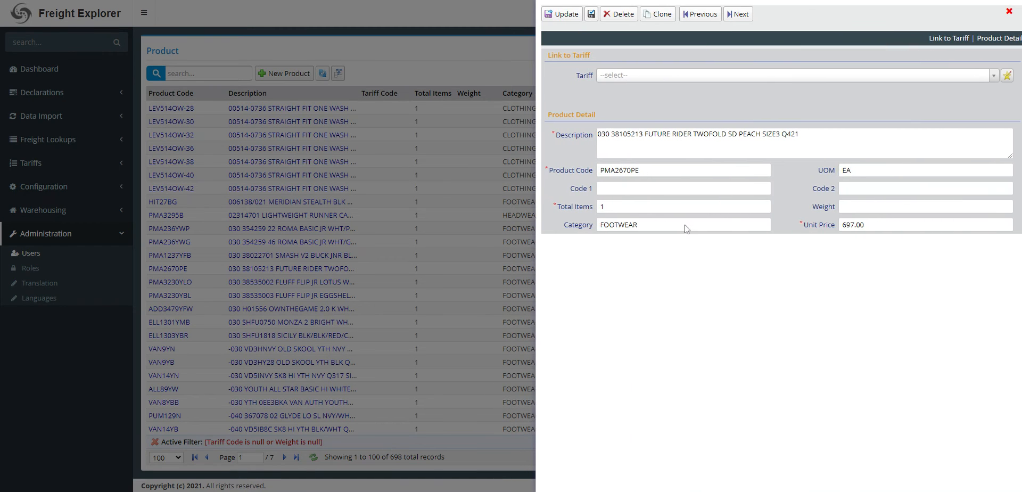
click(643, 77)
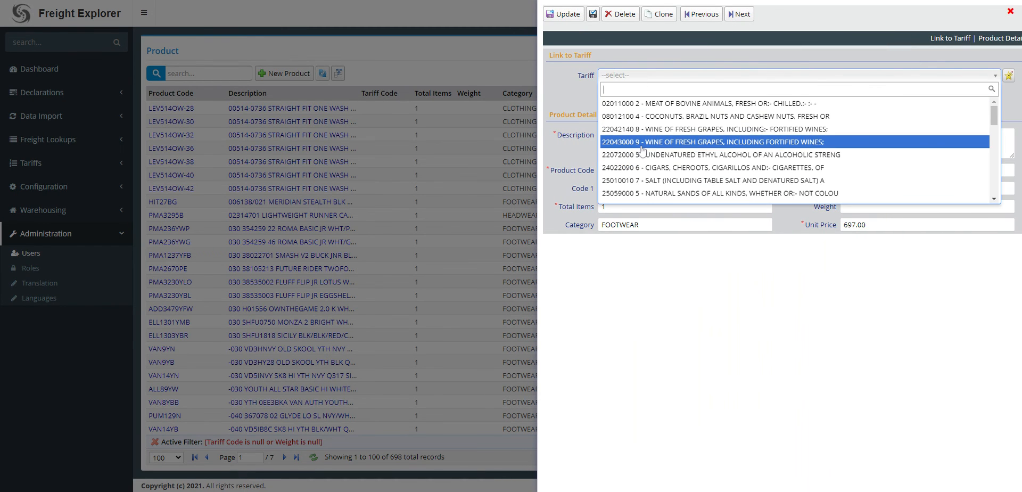
click(643, 116)
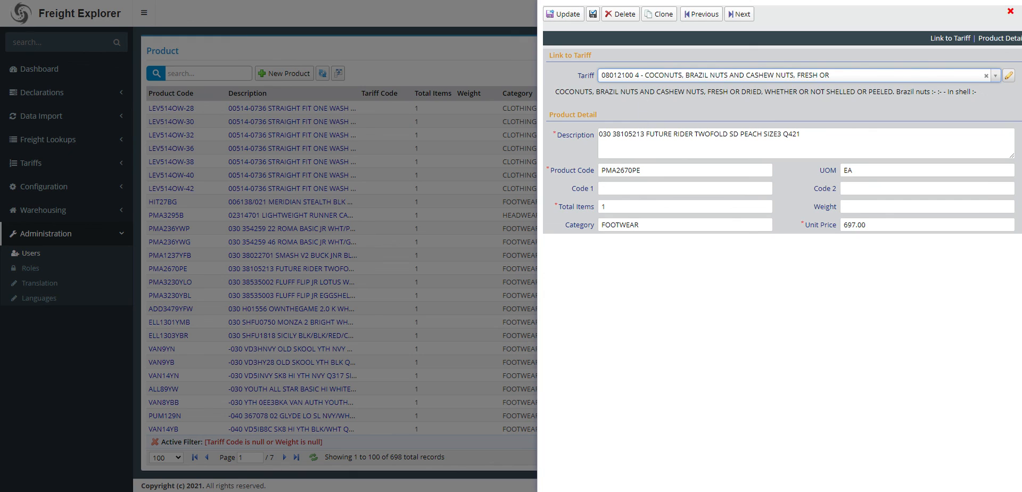
click(885, 205)
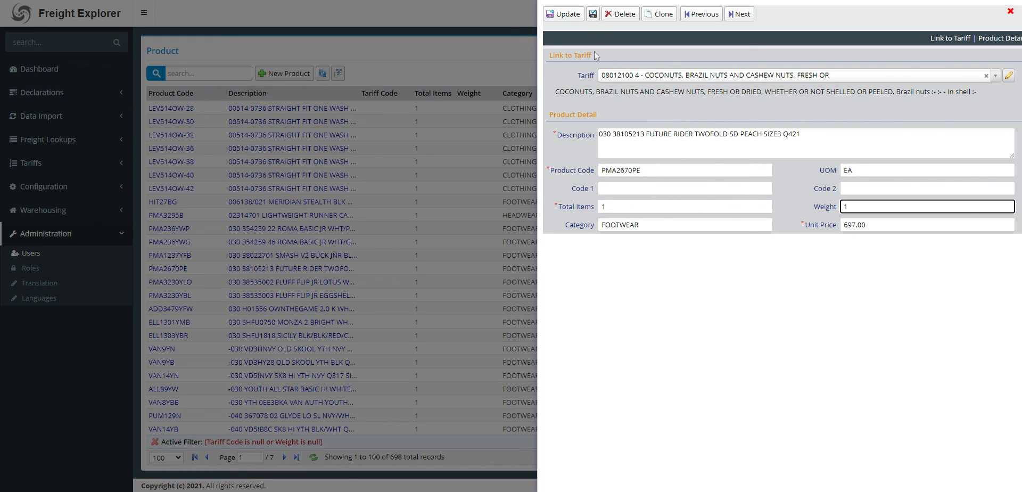
click(560, 14)
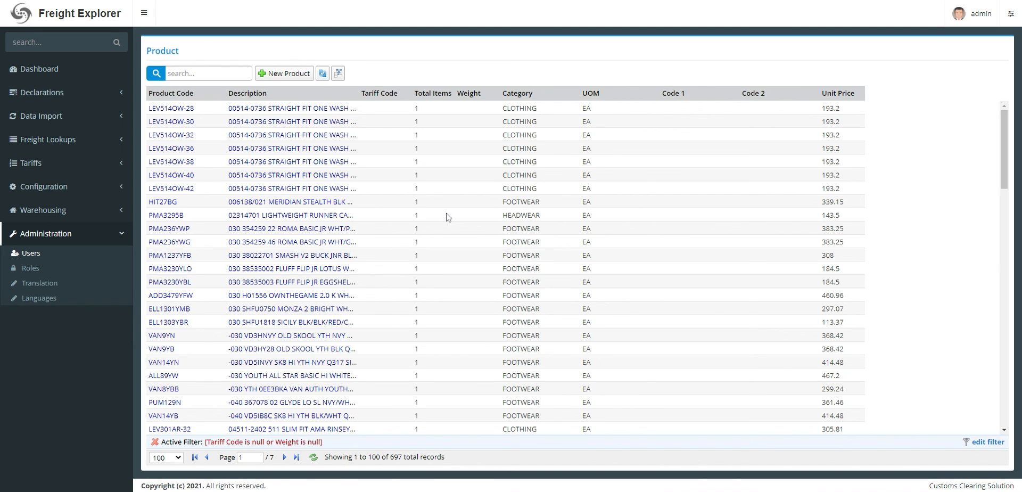
Open product LEV514OW-40, page back to the previous record and close it.
click(303, 178)
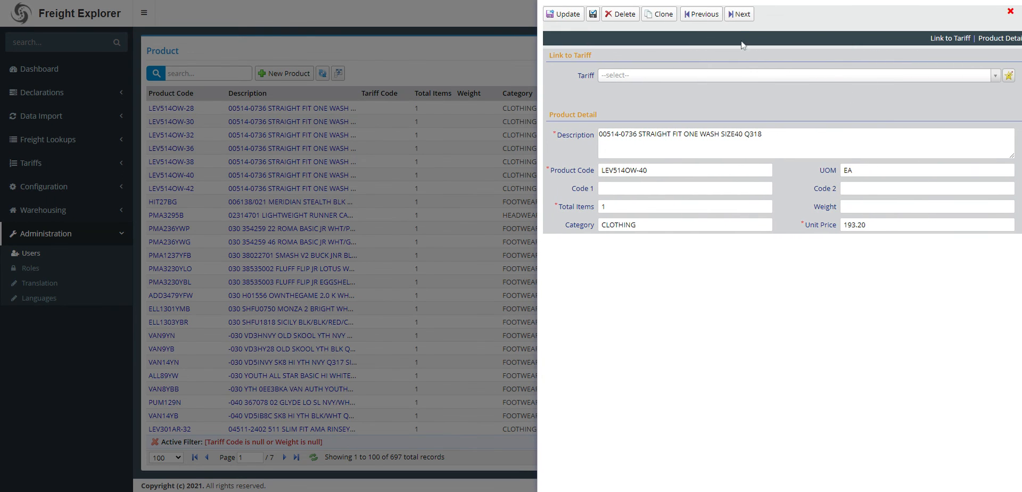
click(708, 18)
click(1010, 12)
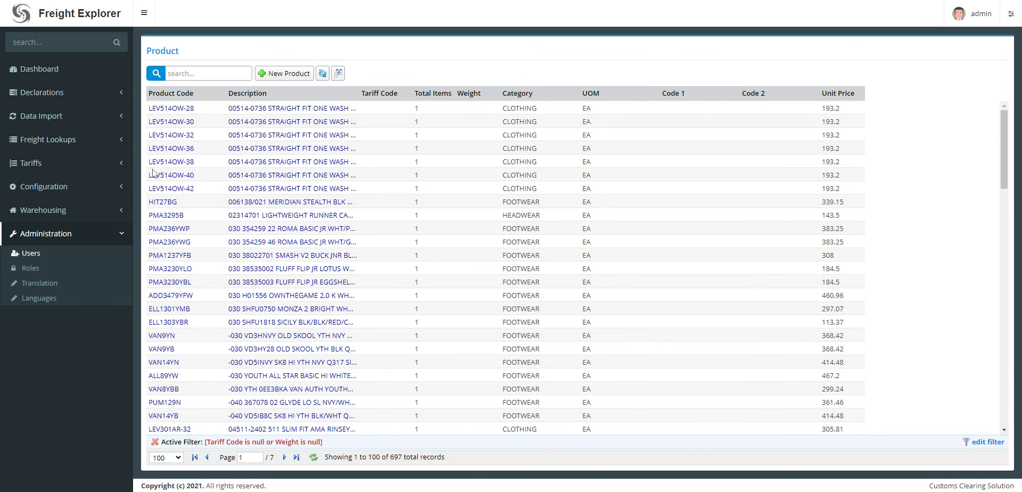